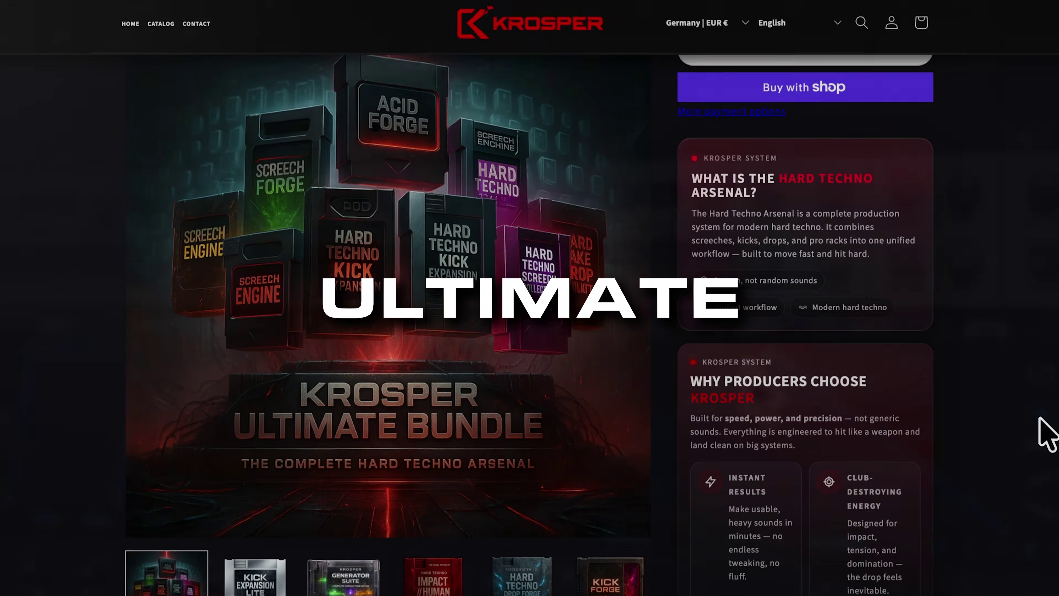
Step: Look through the Krosper Ultimate Bundle product page down to the Screech Forge bonus section
scroll(1045, 432, "down", 10)
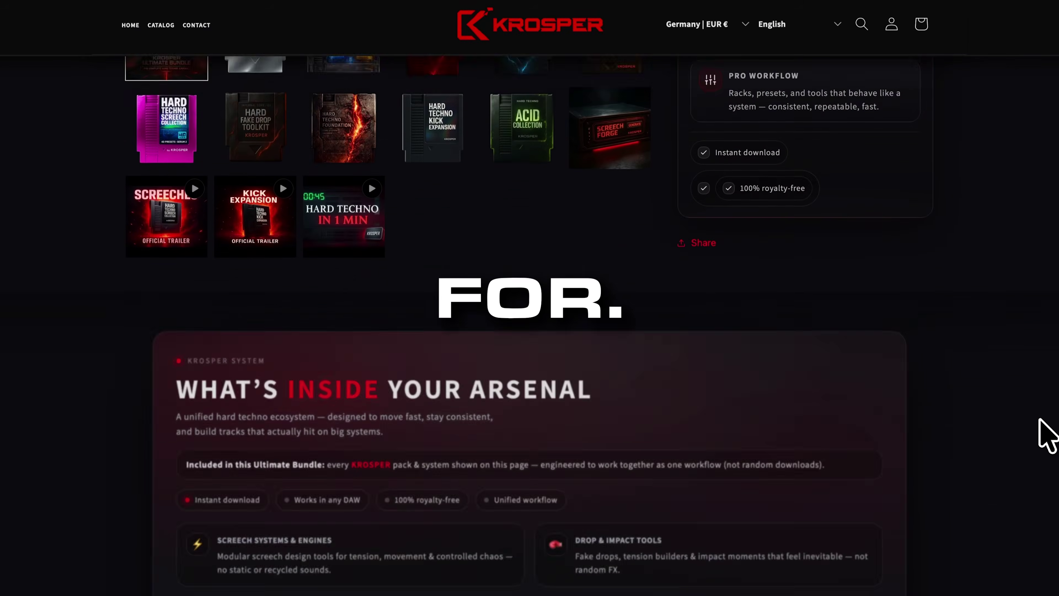
scroll(1045, 433, "down", 12)
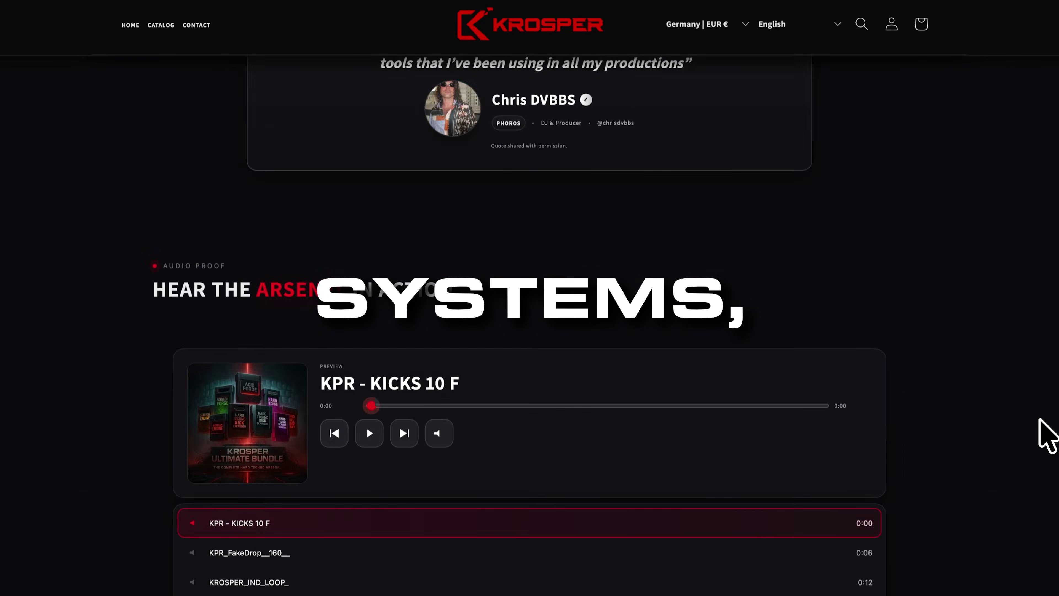
scroll(1040, 419, "down", 12)
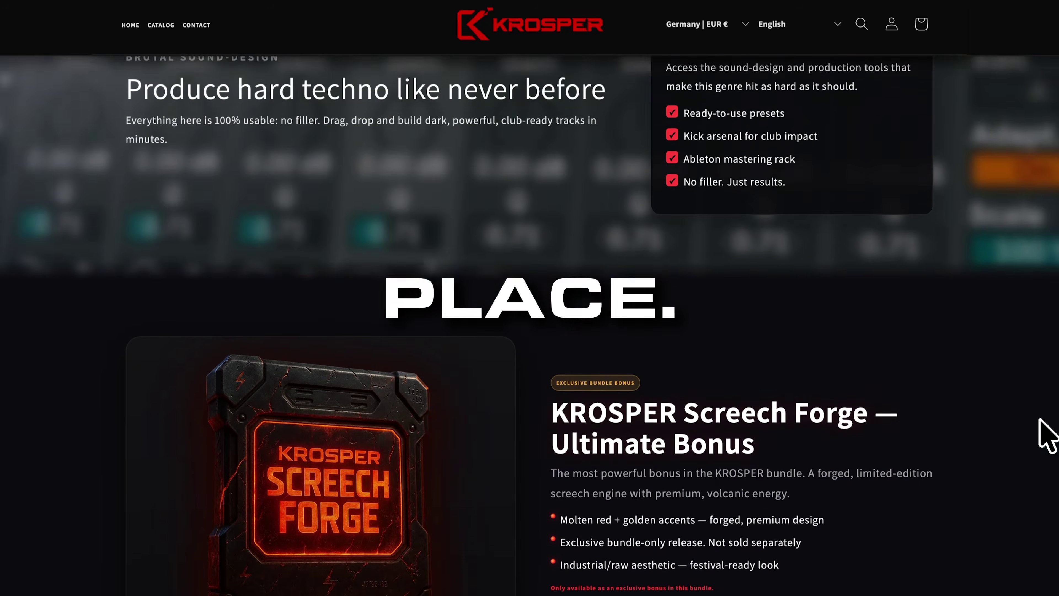
scroll(1046, 433, "down", 12)
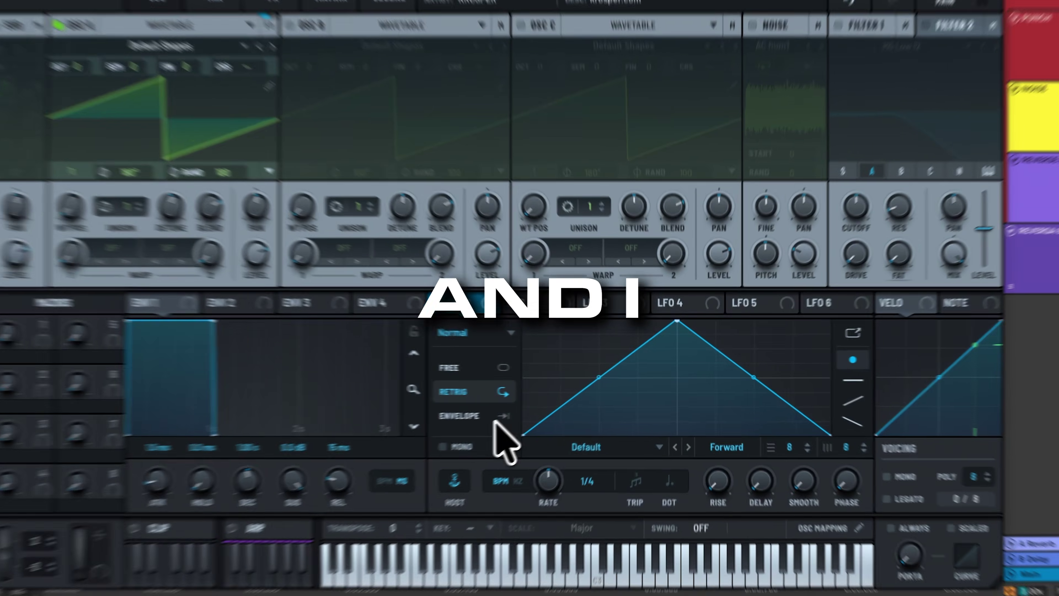
Step: Set LFO 1 to Envelope mode and shape it as an exponential rise over the first half, held at maximum after that
left_click(536, 407)
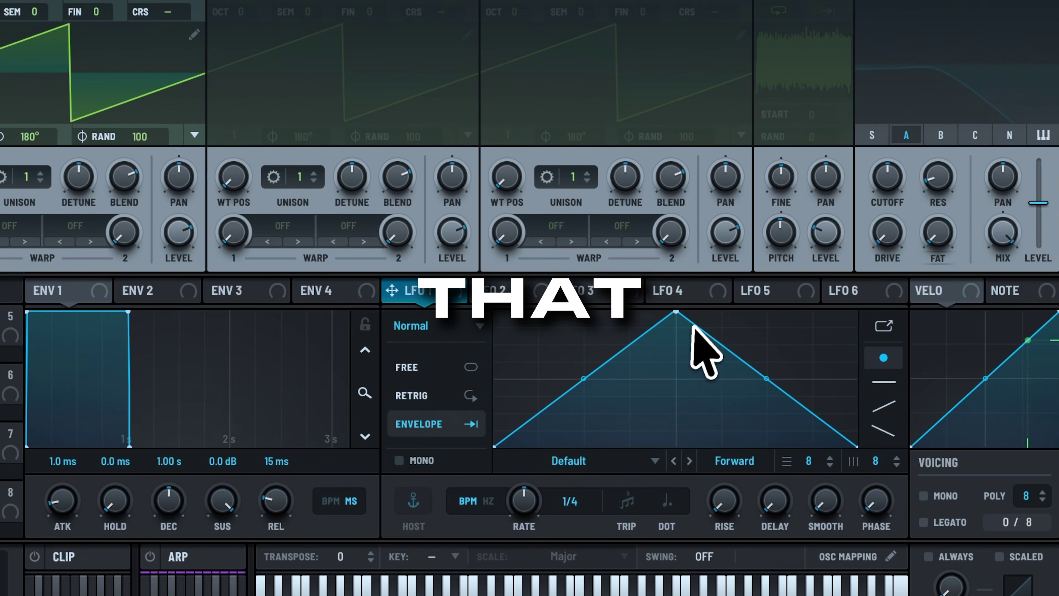
left_click_drag(679, 319, 879, 262)
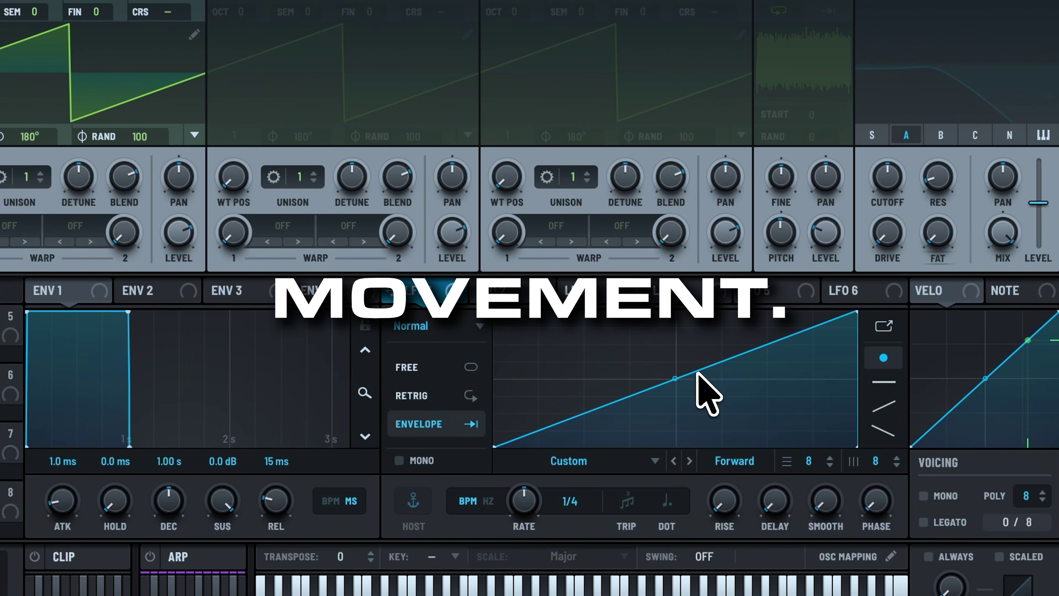
left_click_drag(675, 378, 692, 342)
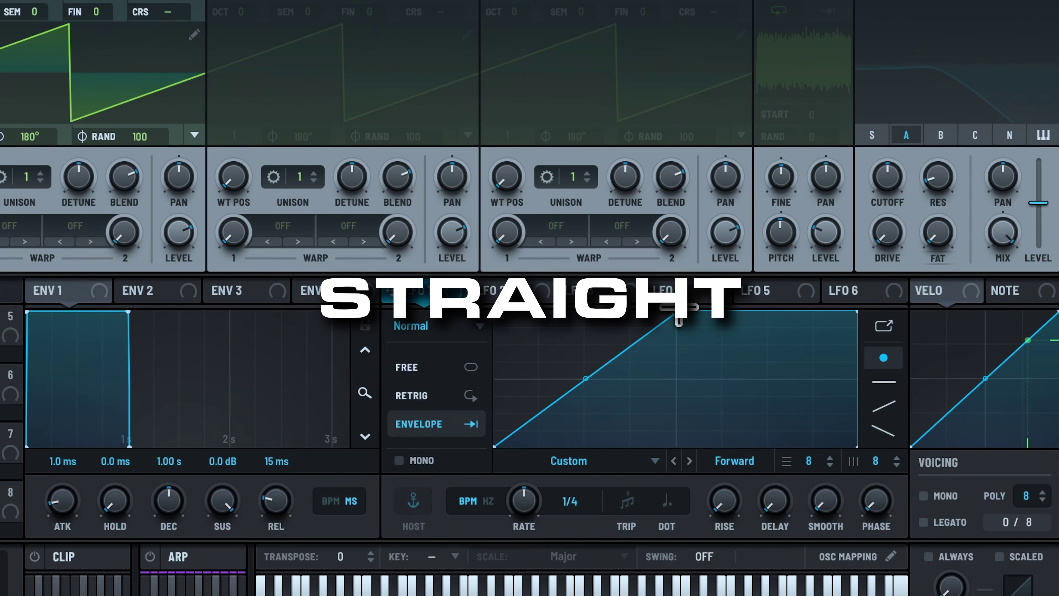
left_click_drag(583, 383, 594, 418)
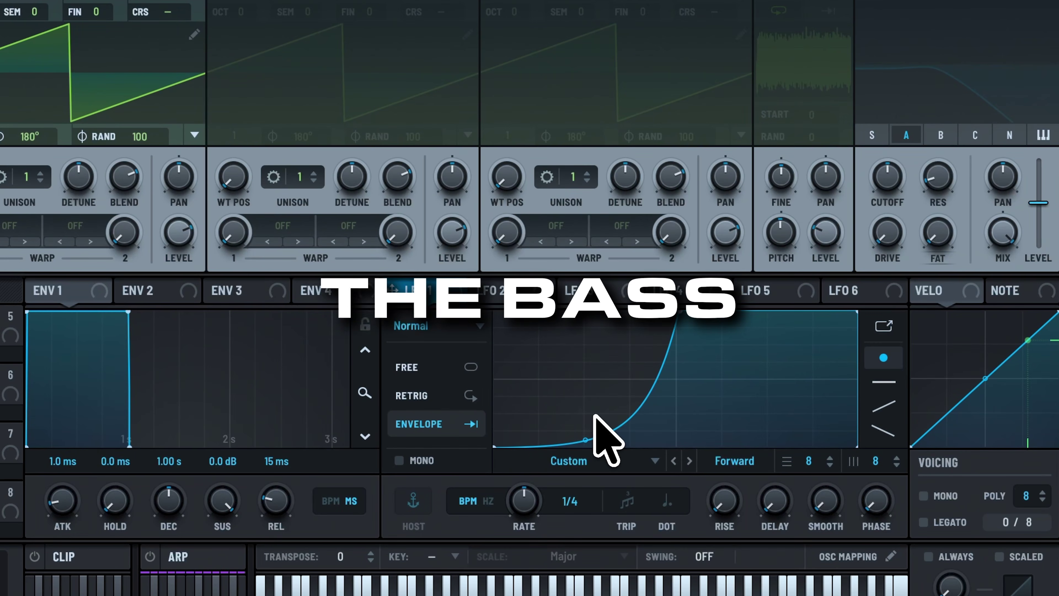
Step: Modulate oscillator A's level with LFO 1, and set its octave to -1 and random phase to 0
left_click_drag(392, 291, 179, 250)
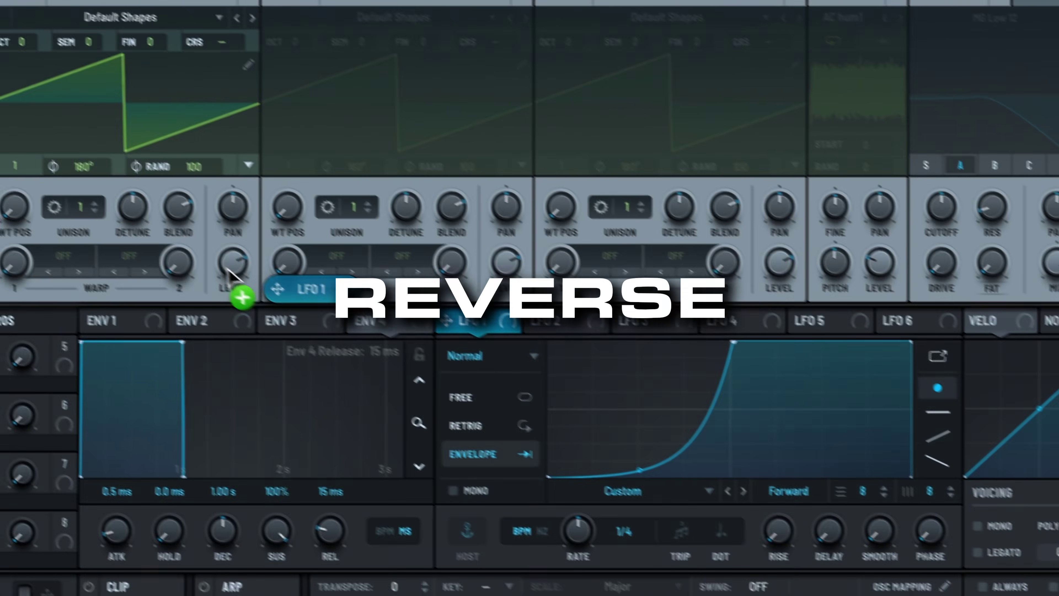
left_click_drag(237, 266, 259, 138)
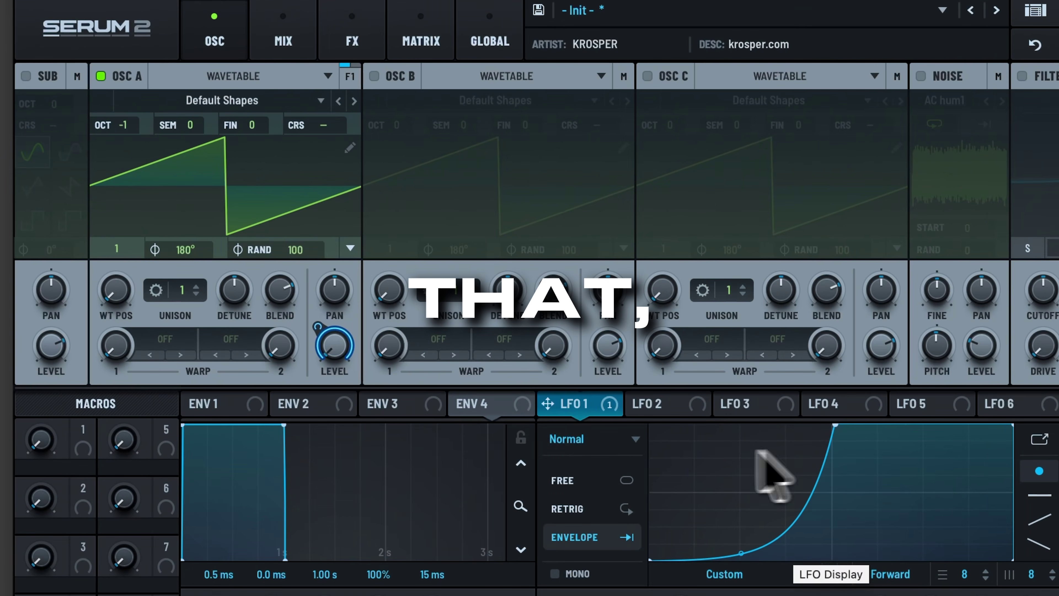
left_click_drag(303, 249, 308, 563)
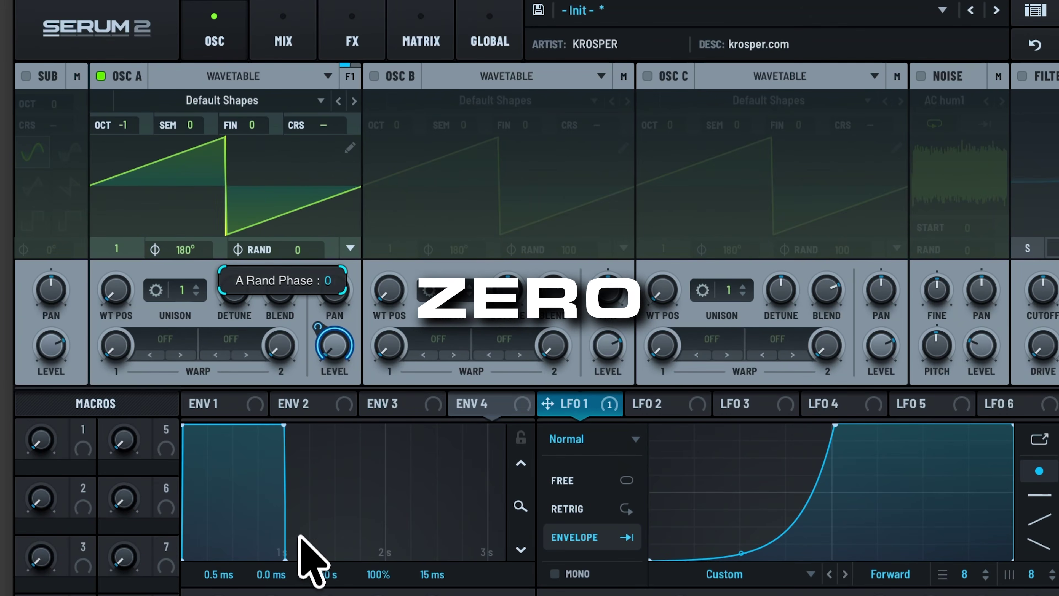
Step: Load the Bark wavetable from the digital S2 Tables into oscillator A and step forward to Bass Pluck
left_click(220, 110)
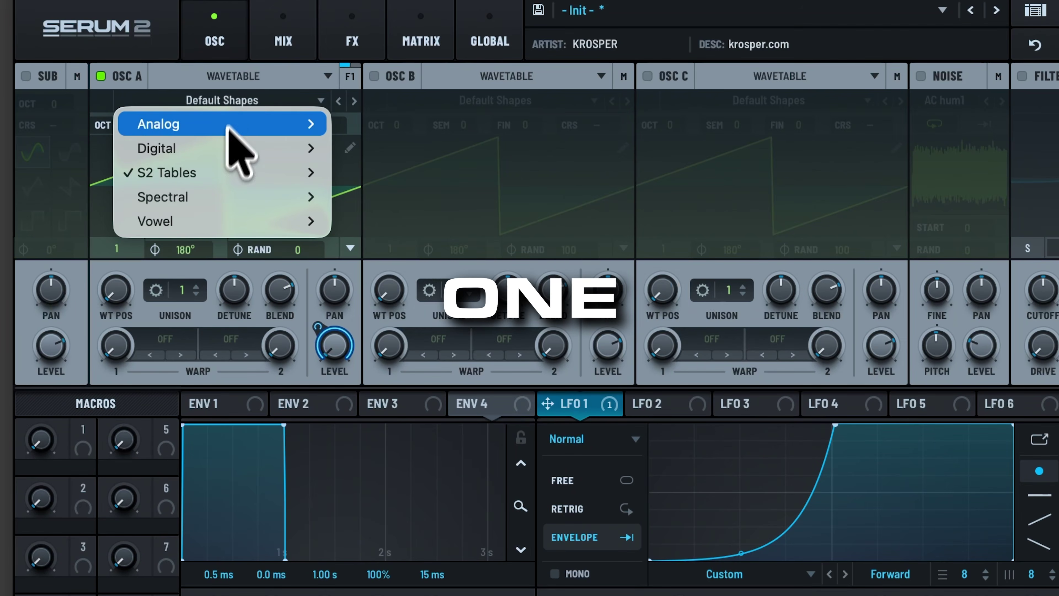
mouse_move(202, 172)
mouse_move(382, 174)
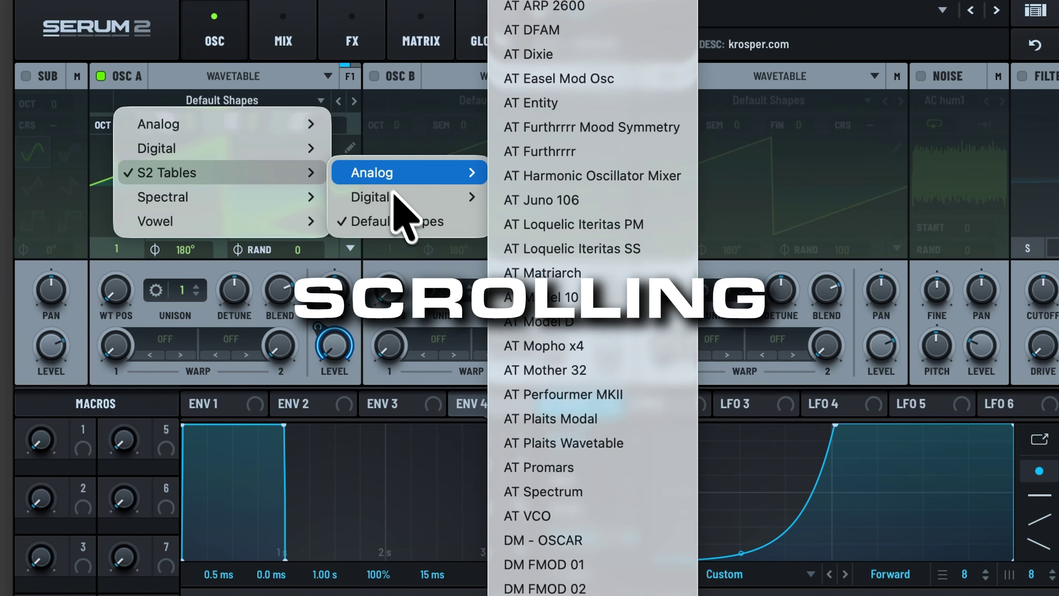
mouse_move(406, 206)
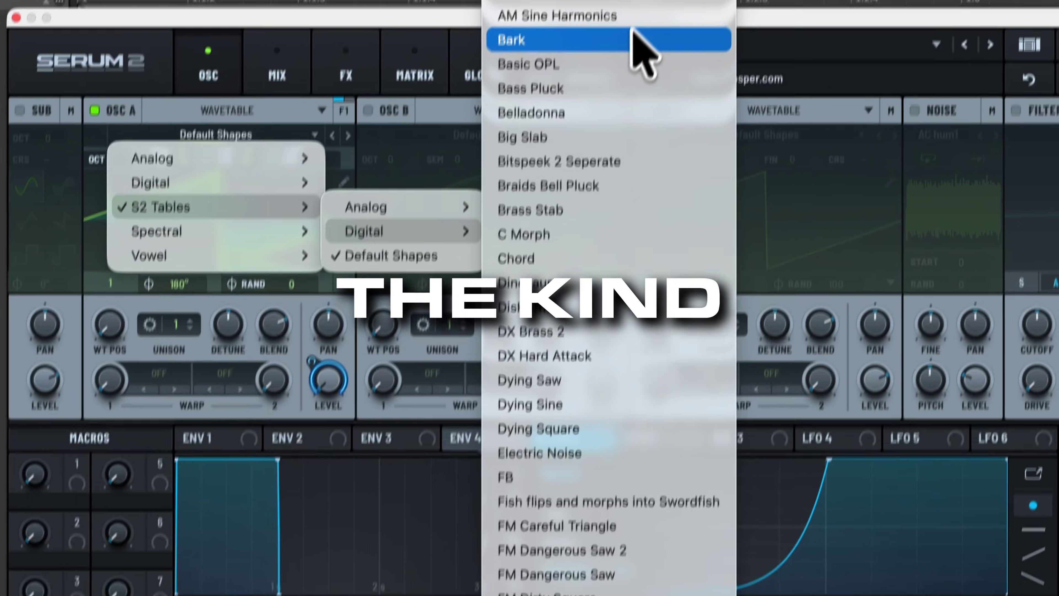
left_click(634, 38)
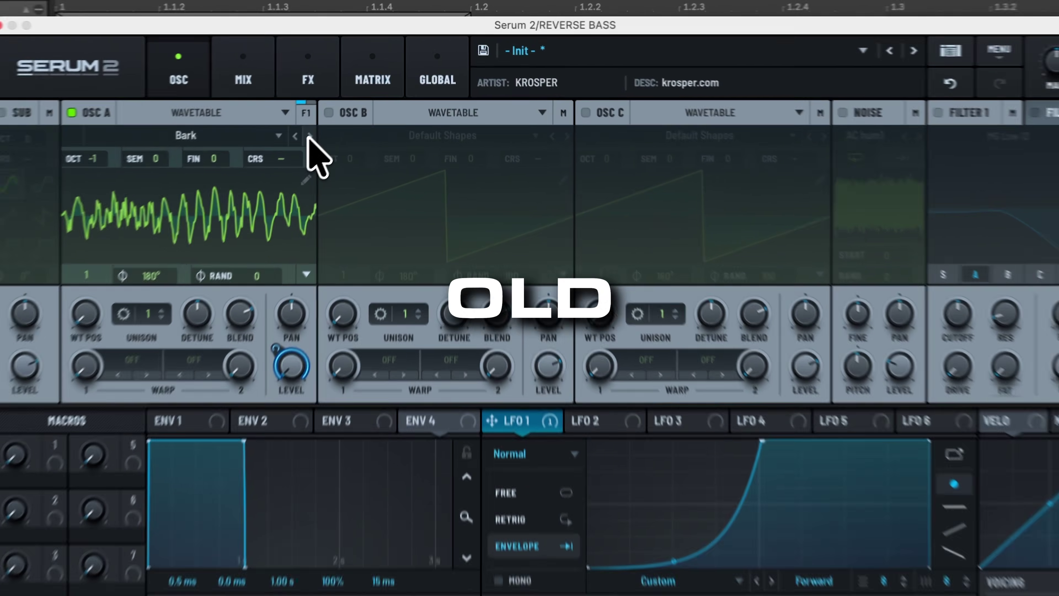
left_click(346, 106)
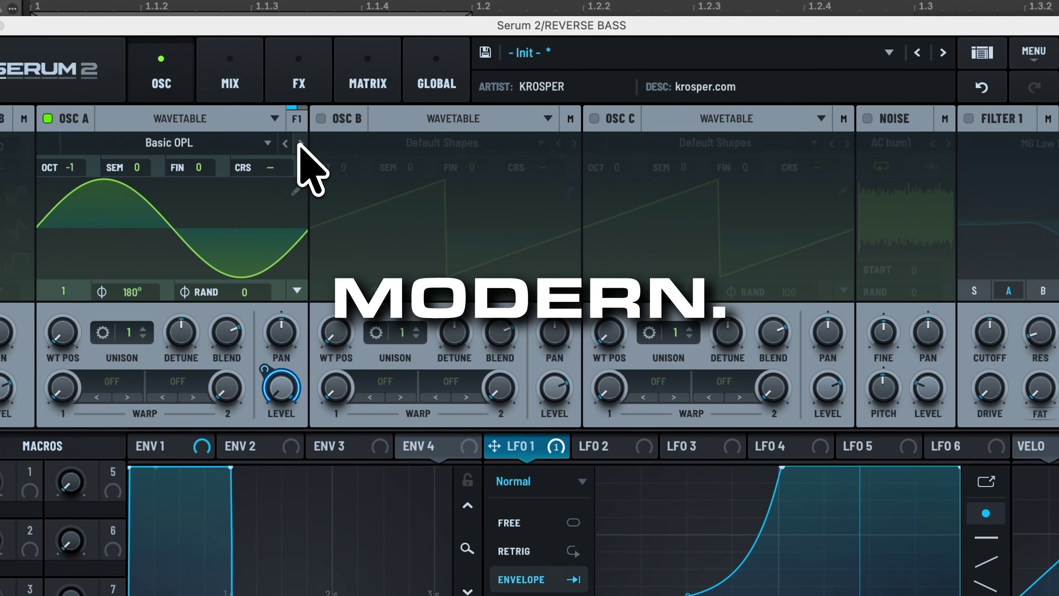
left_click(300, 143)
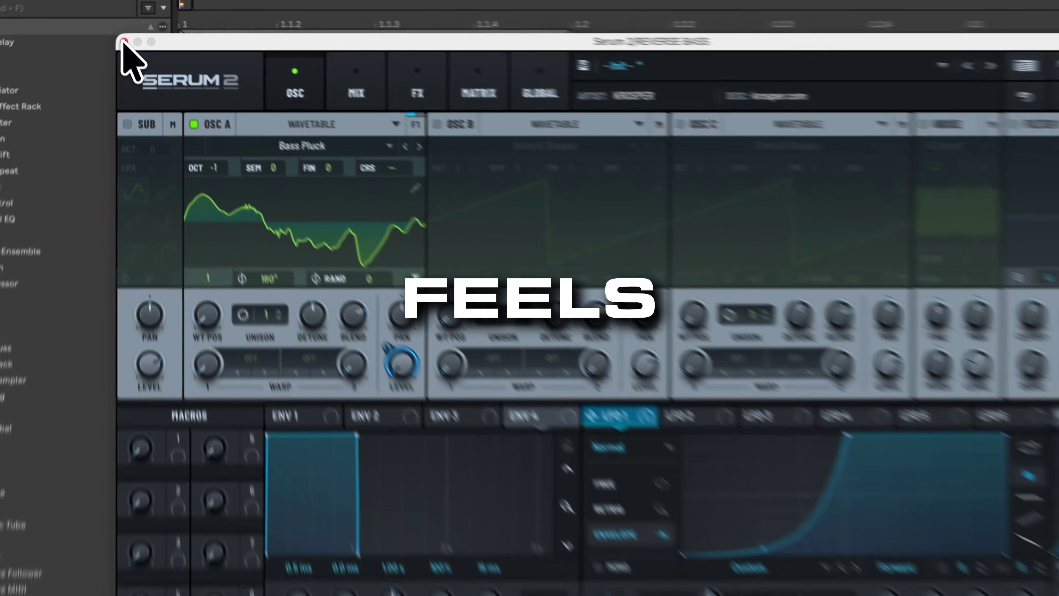
Step: Close the synth window and audition the PUNCH, NOISE and REVERSE BASS tracks and the KICK group in the arrangement
left_click(118, 24)
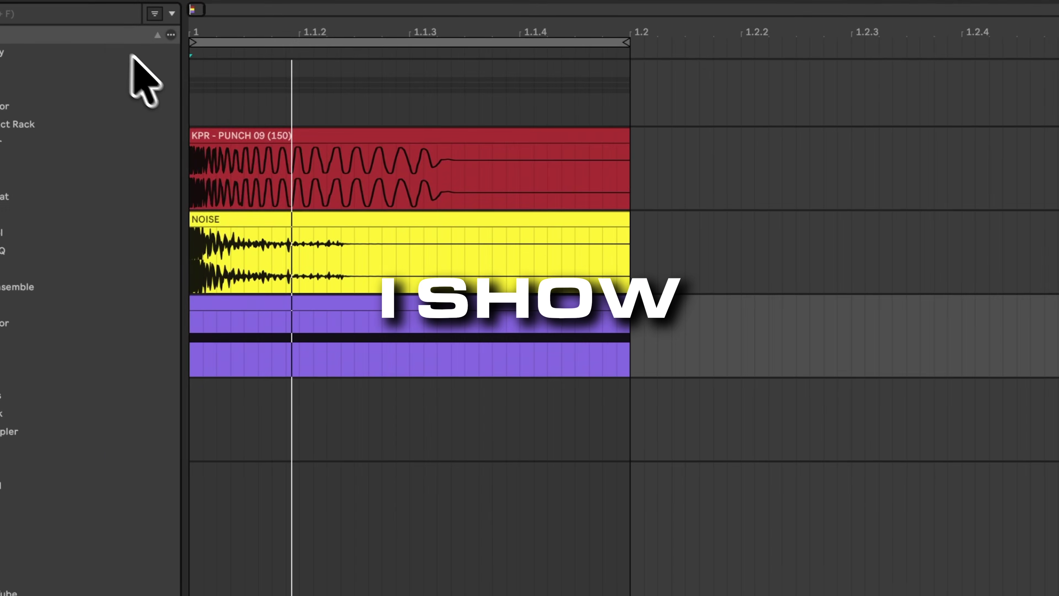
left_click(192, 346)
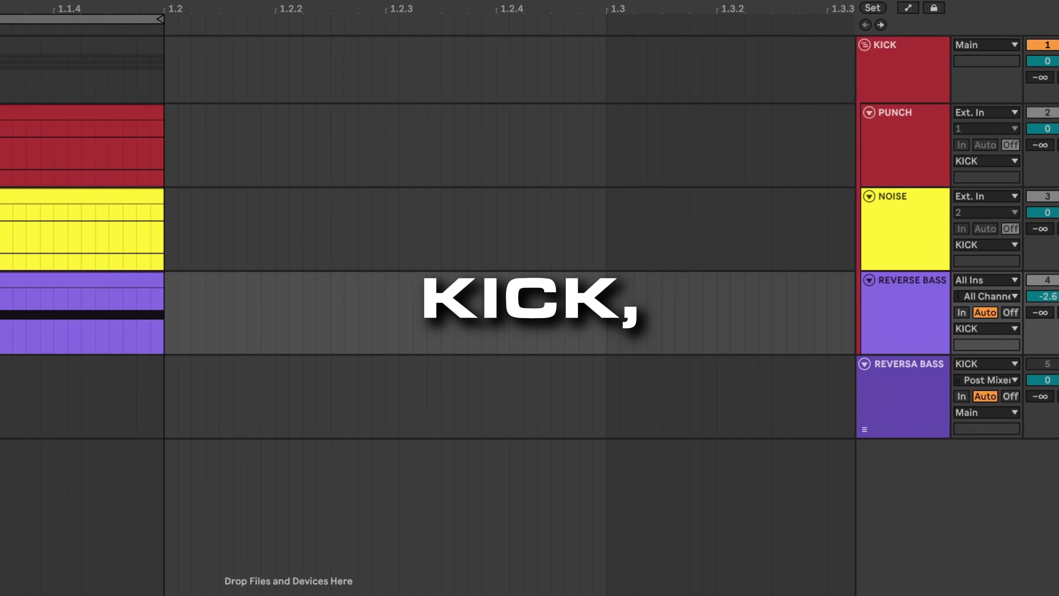
left_click(509, 145)
key("space")
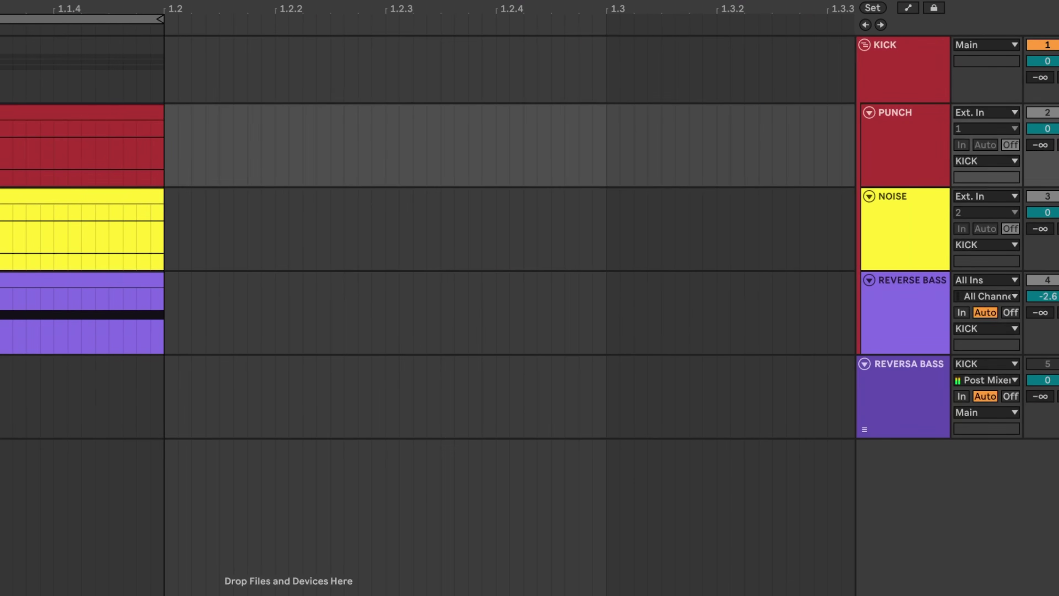
left_click(509, 229)
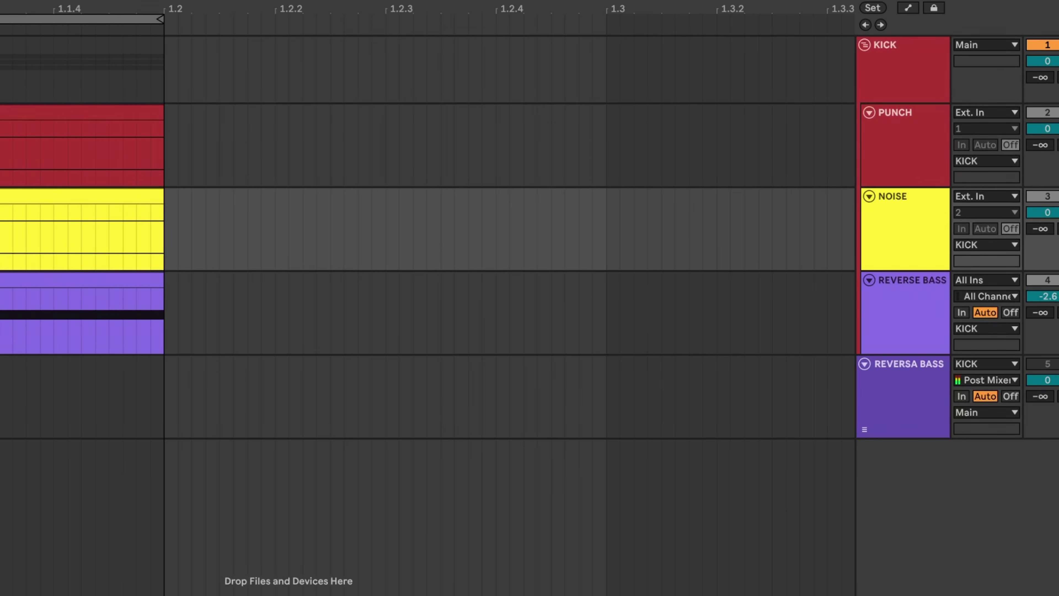
key("space")
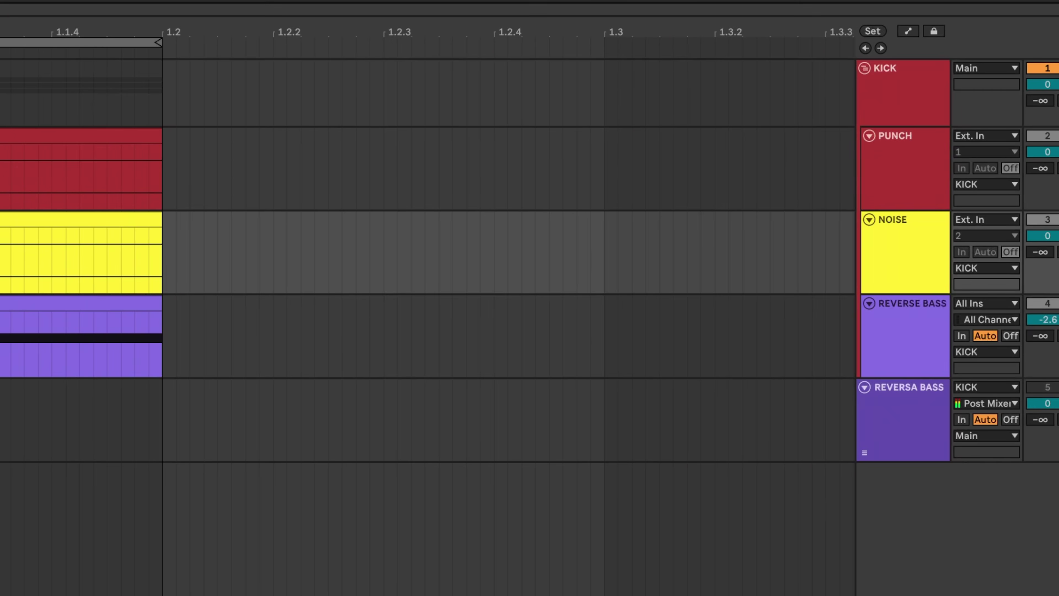
left_click(507, 169)
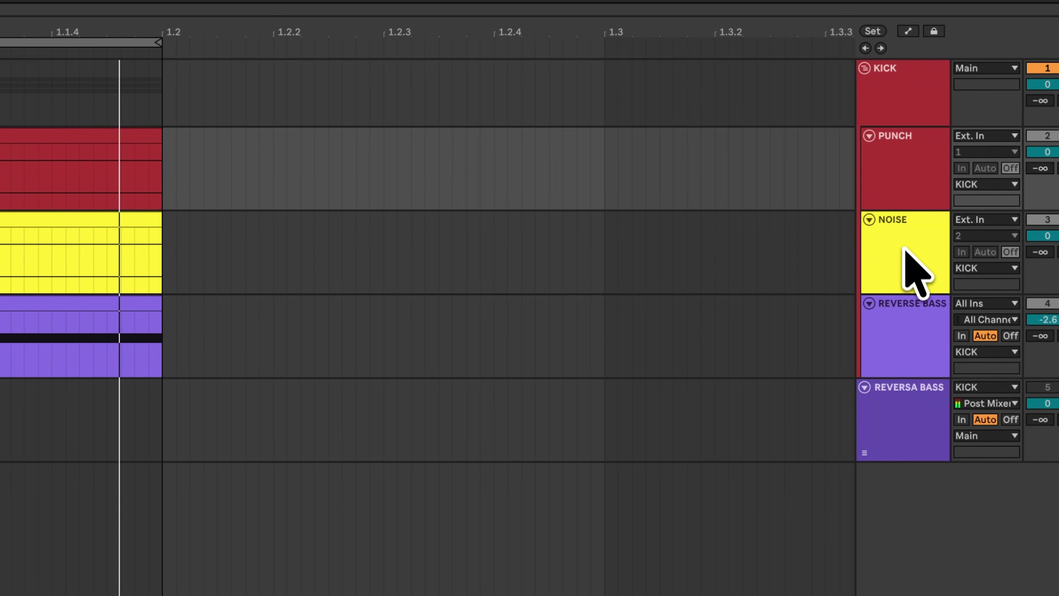
left_click(508, 336)
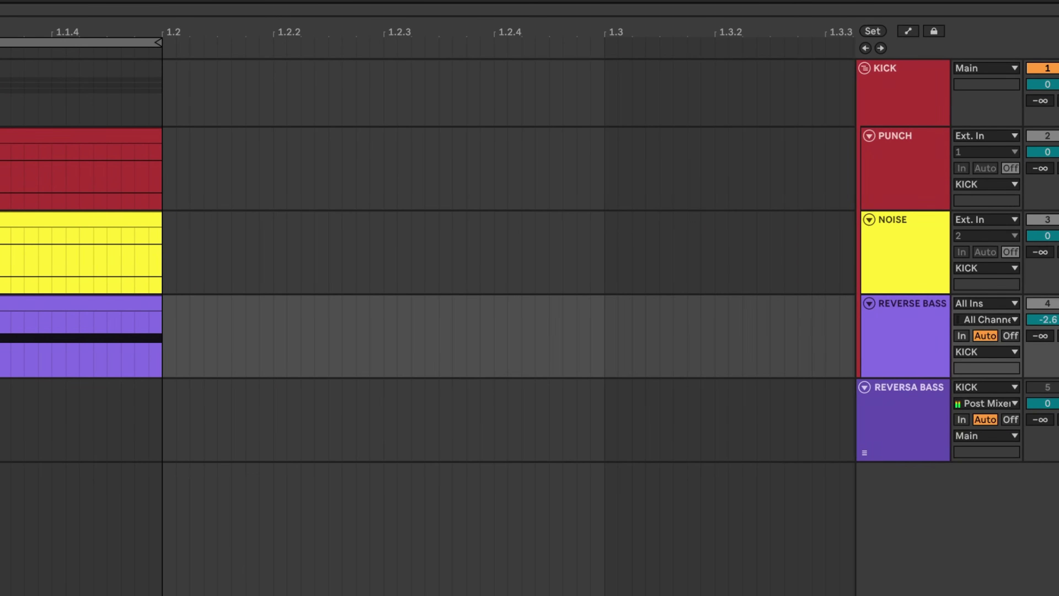
left_click(508, 93)
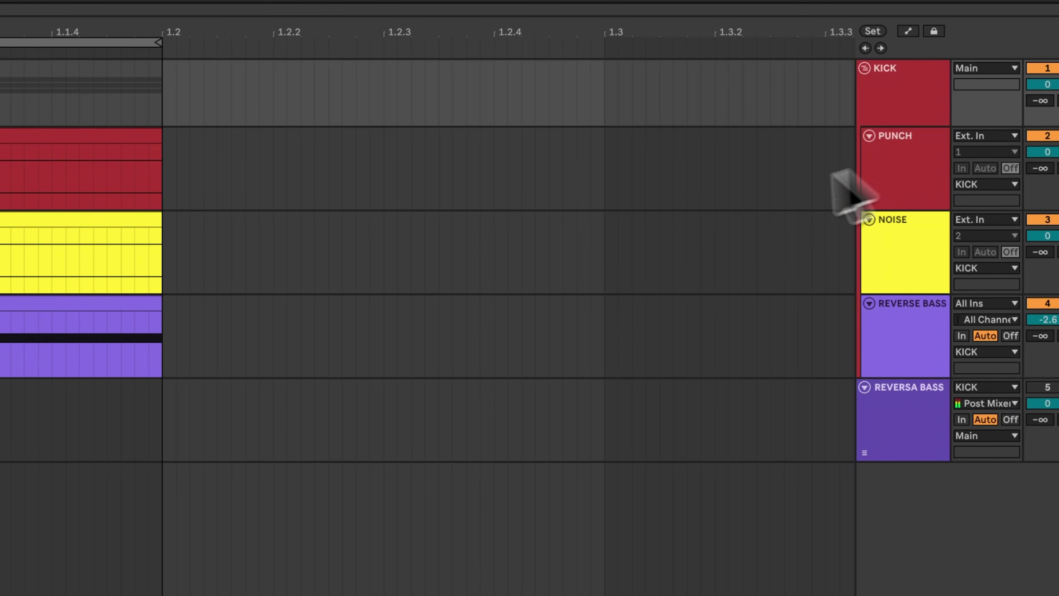
Step: Add a Distortion effect to the REVERSE BASS synth's main effects chain and set its type to Hardclip
scroll(239, 242, "up", 3)
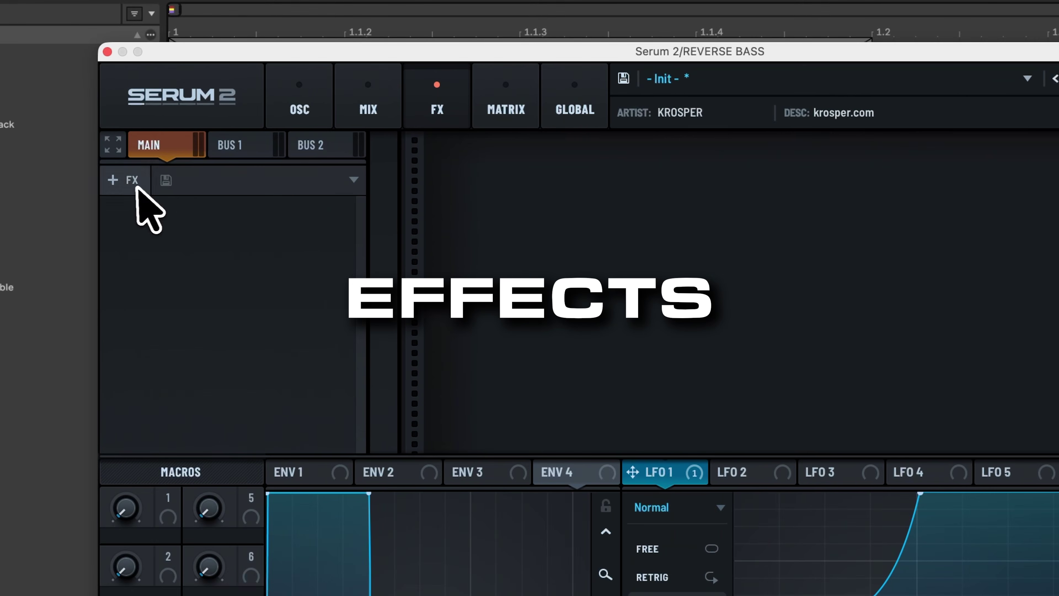
left_click(127, 181)
left_click(156, 330)
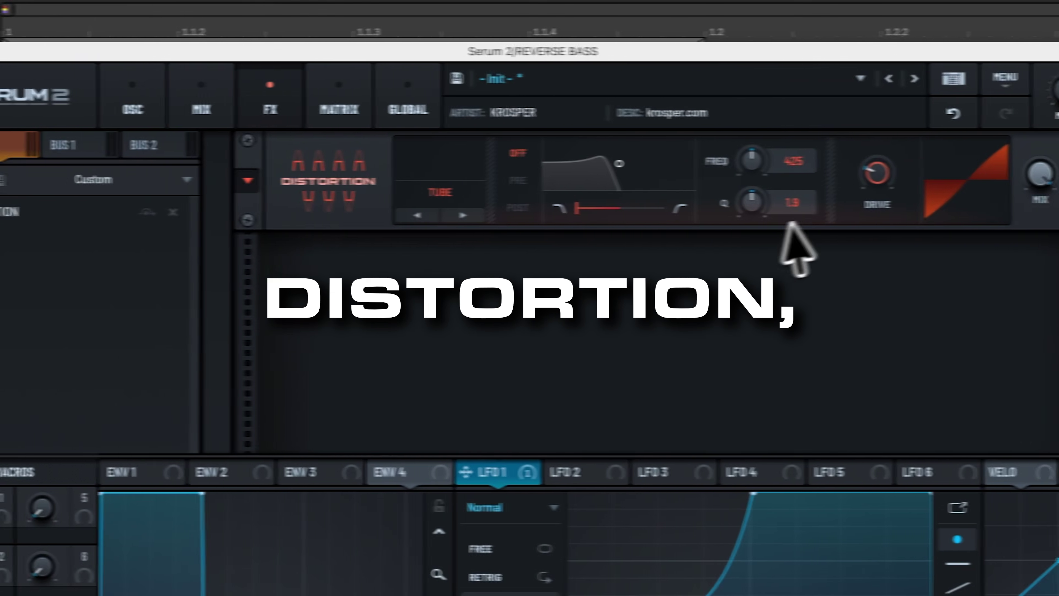
mouse_move(833, 174)
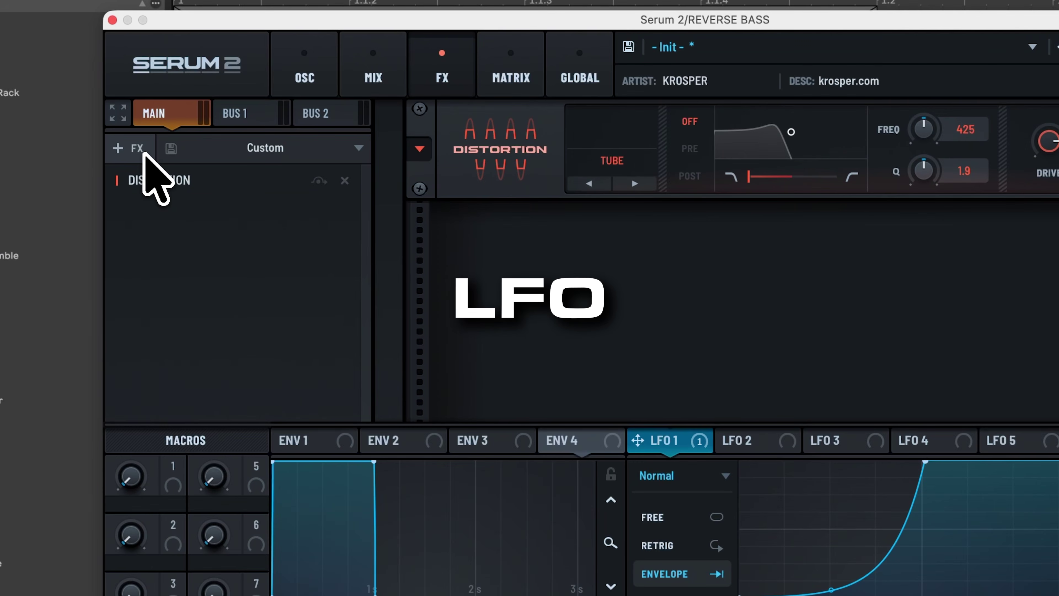
left_click(142, 152)
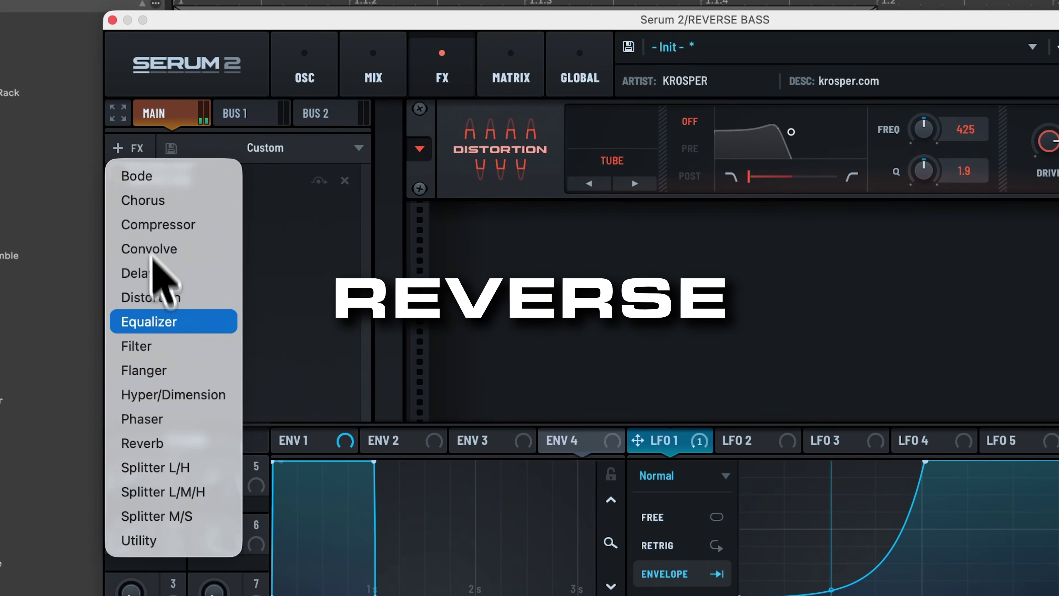
left_click(333, 370)
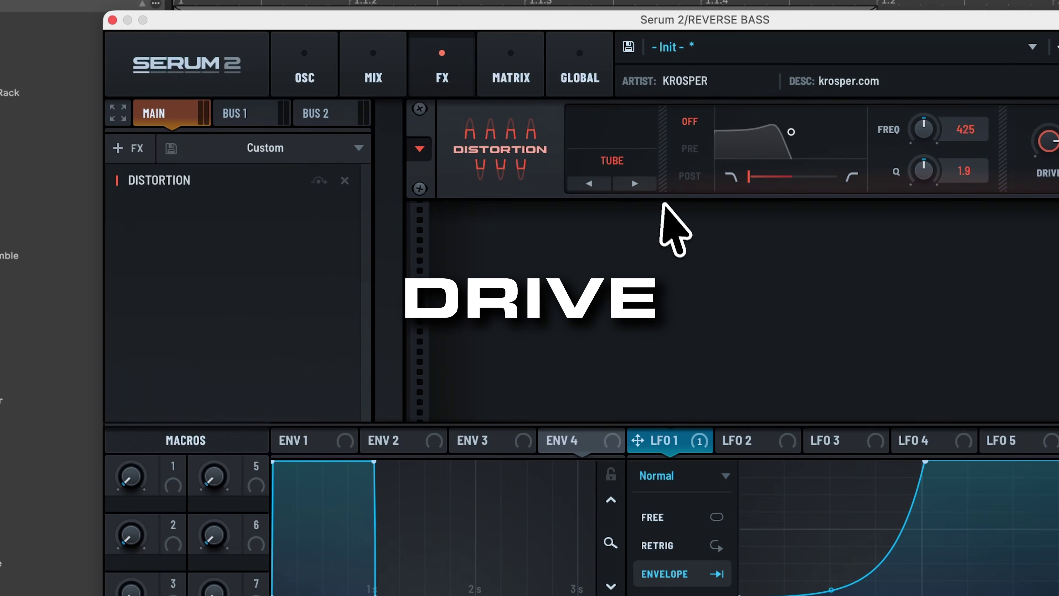
left_click(633, 182)
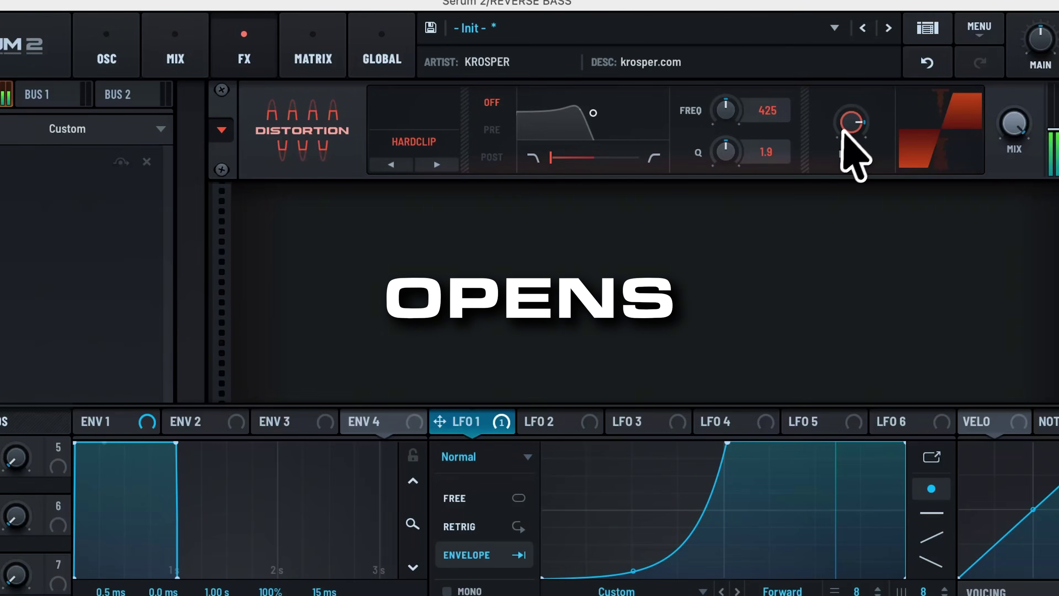
Step: Lower the distortion's drive to 44% and modulate it with LFO 1
left_click_drag(1047, 144, 1044, 269)
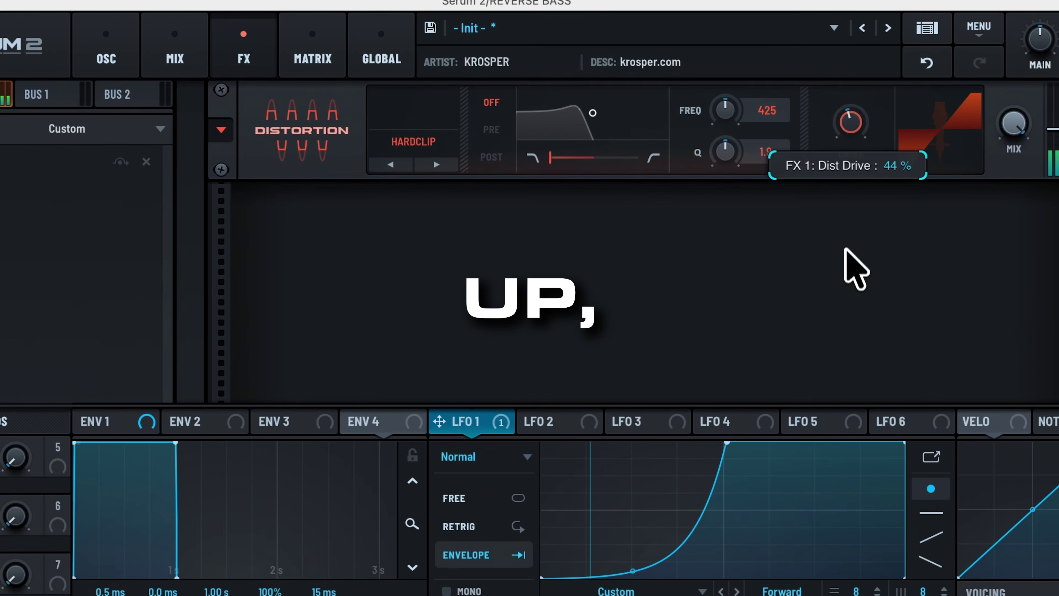
left_click_drag(439, 422, 851, 133)
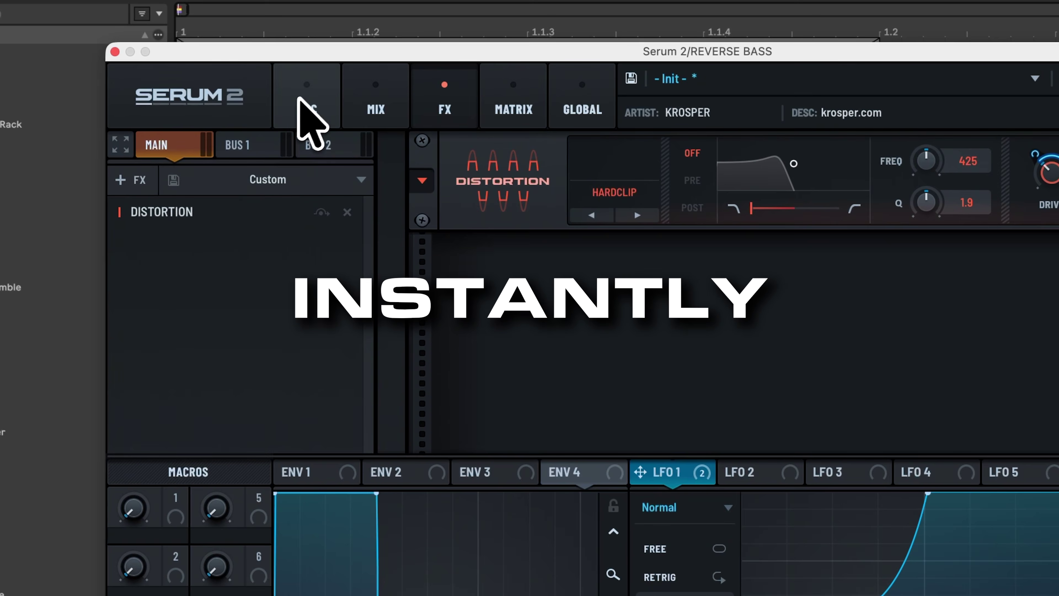
Step: Add an Equalizer after the distortion in the main effects chain
left_click(148, 180)
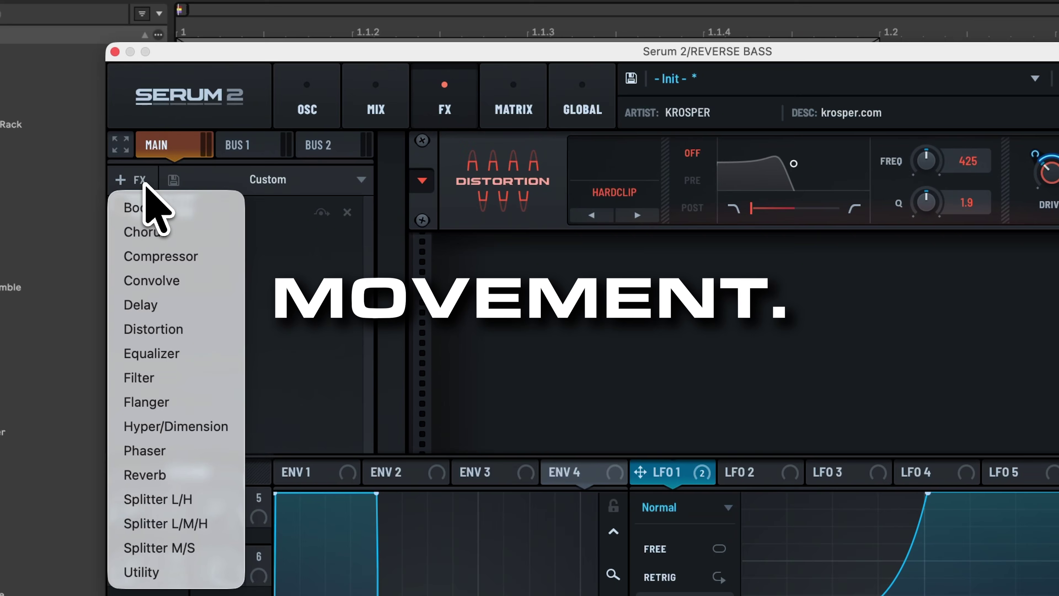
left_click(155, 350)
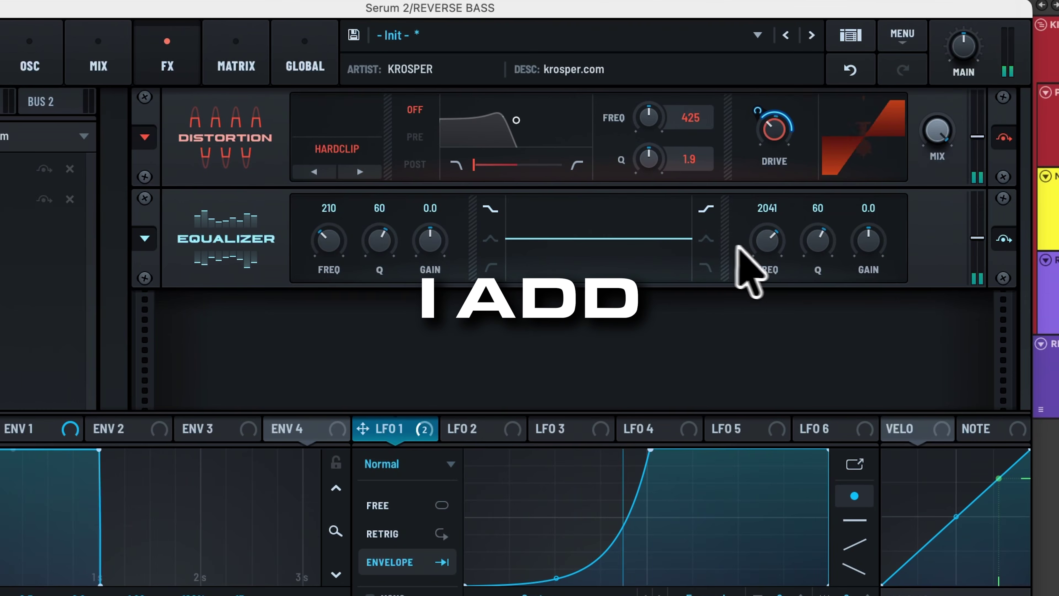
Step: Shape the equalizer's high band into a peak boost at 264 Hz with Q 51 and gain 7.1
left_click_drag(865, 240, 874, 240)
left_click_drag(745, 242, 756, 284)
left_click_drag(816, 244, 815, 279)
left_click_drag(769, 246, 769, 272)
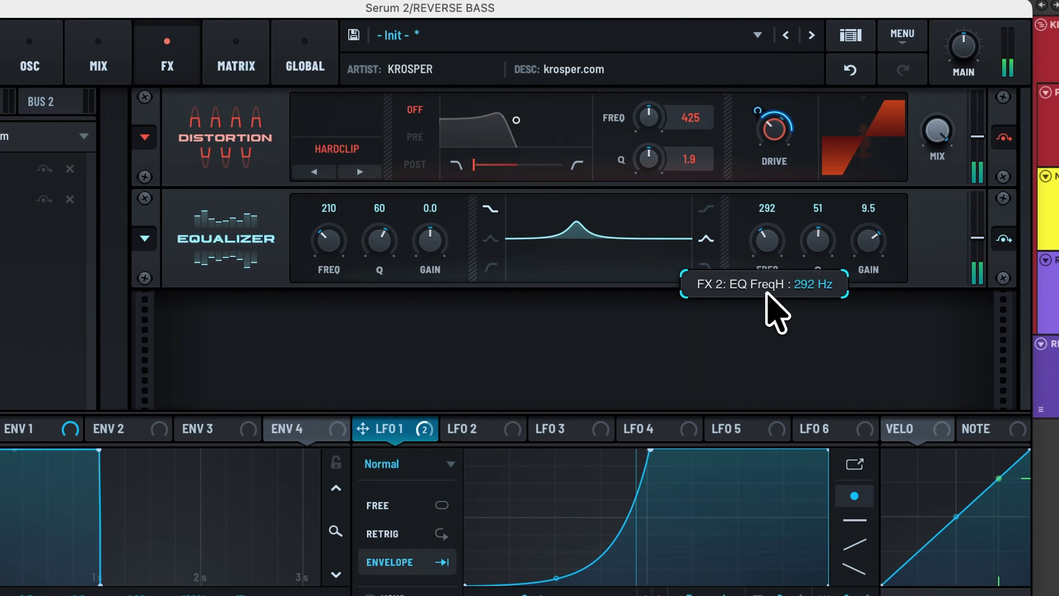
mouse_move(879, 256)
left_mouse_down()
mouse_move(870, 265)
mouse_move(867, 256)
left_mouse_up()
left_click_drag(769, 240, 792, 263)
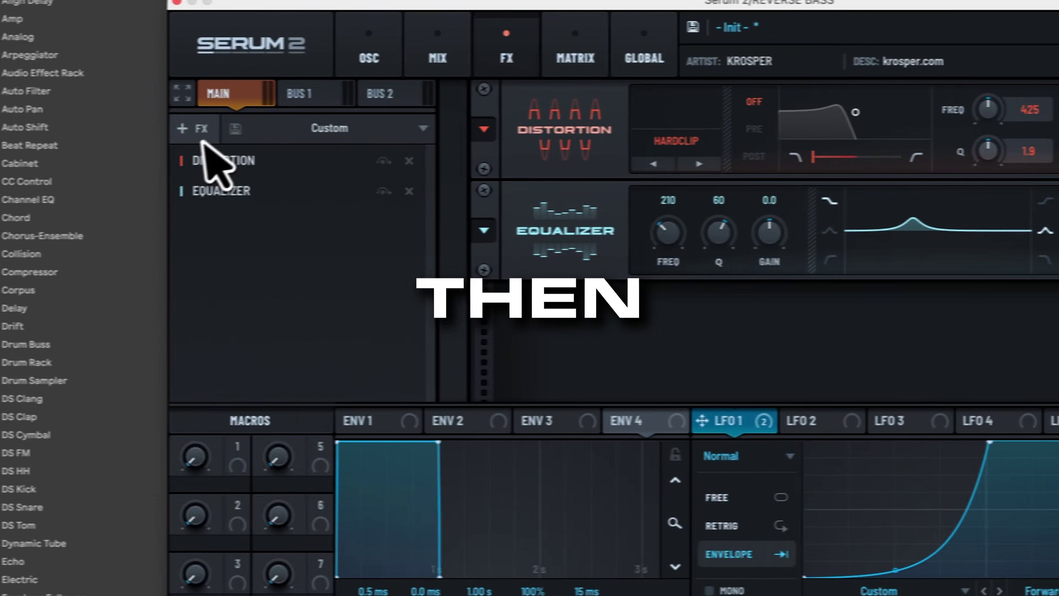
Step: Add a Compressor after the equalizer in the main effects chain and set it to Multiband mode
left_click(196, 127)
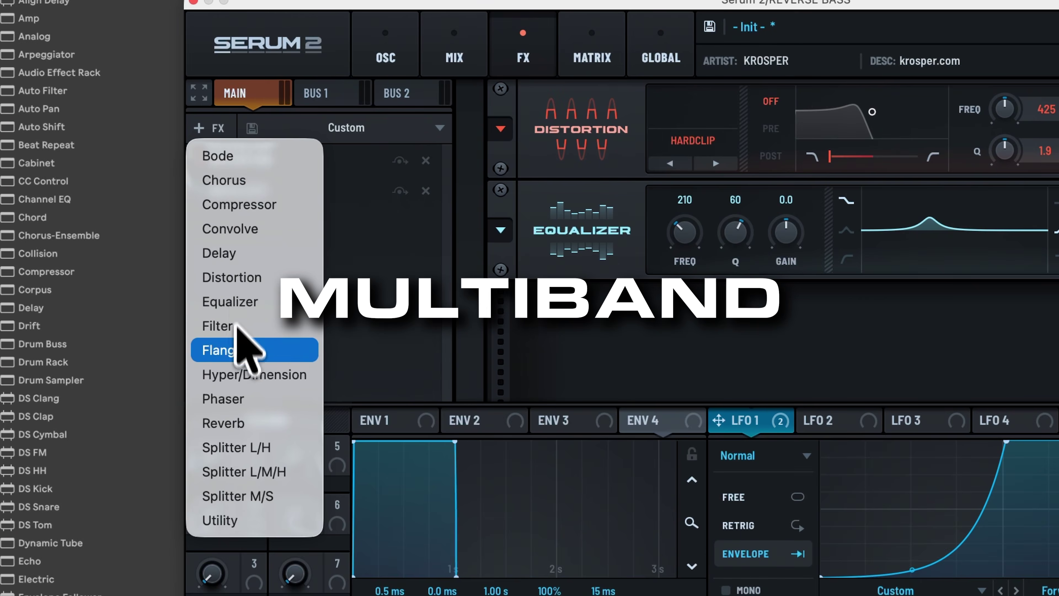
left_click(250, 205)
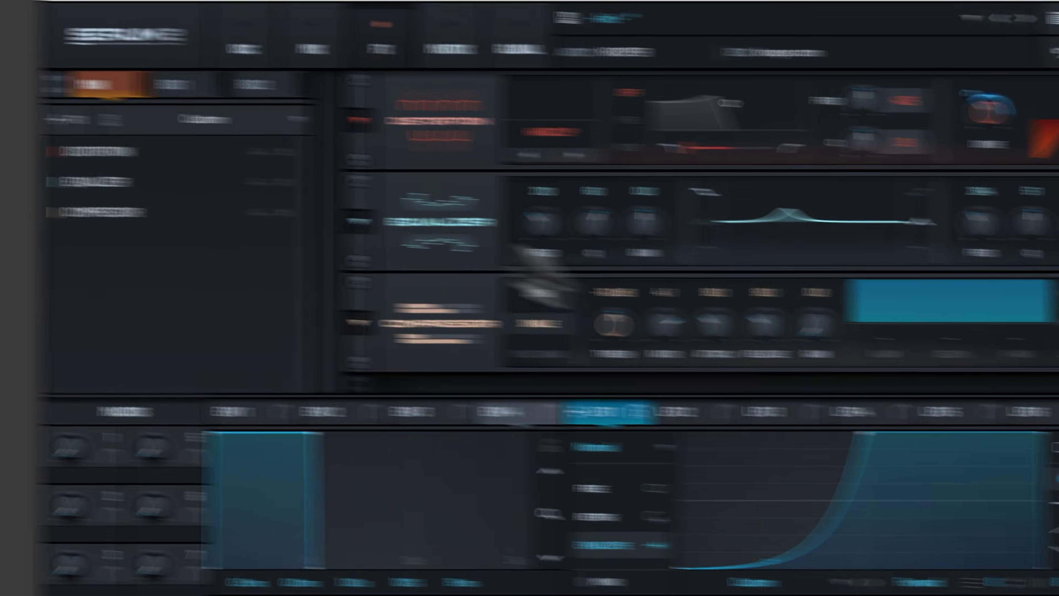
left_click(533, 353)
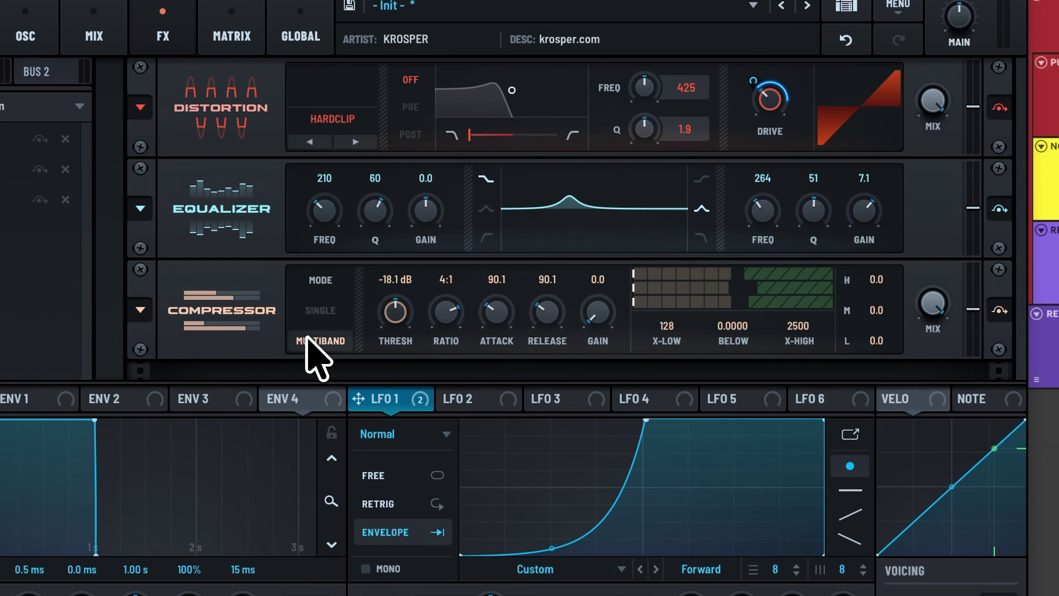
Step: Set the compressor's threshold to -4.5 dB, attack 0.1, release 92.4 ms, gain 1.4, Below 0.1480, high band 2.6 and low band 5.3
left_click_drag(390, 309, 391, 379)
left_click_drag(498, 307, 503, 367)
left_click_drag(542, 319, 549, 308)
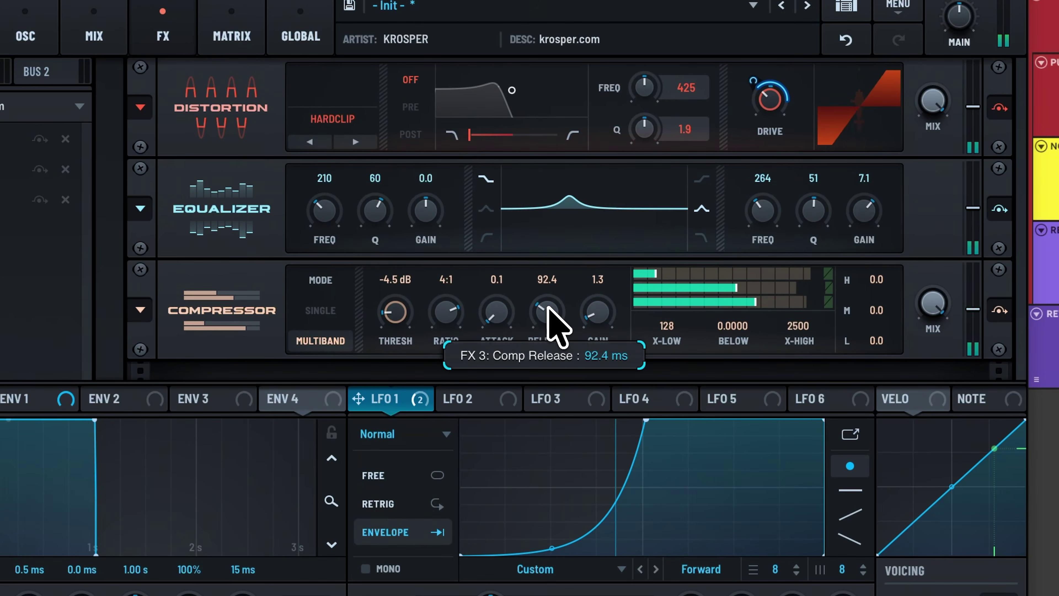
left_click_drag(601, 304, 613, 312)
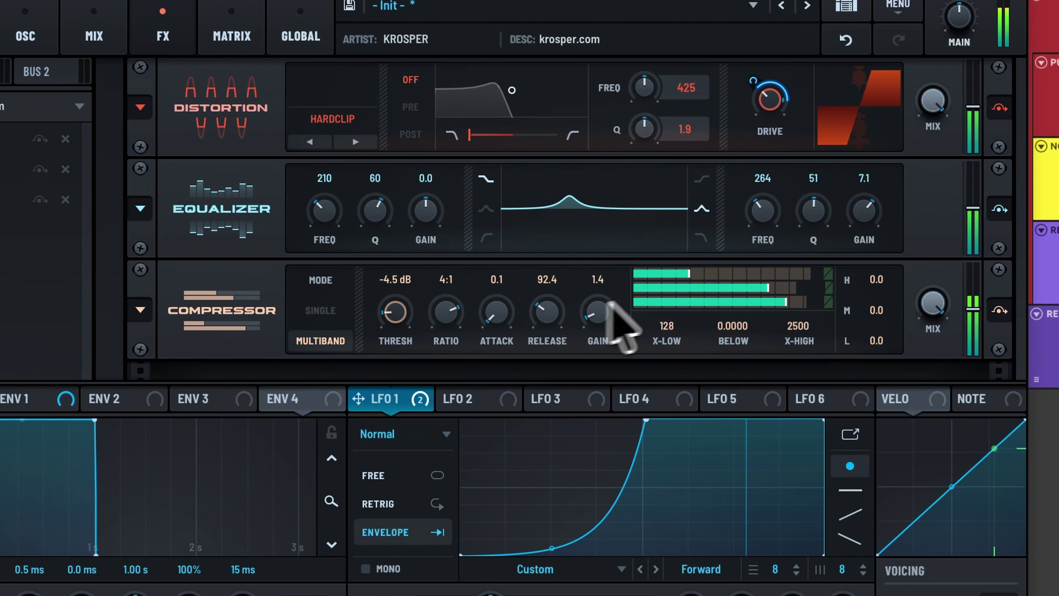
mouse_move(876, 288)
left_mouse_down()
mouse_move(883, 265)
mouse_move(879, 274)
left_mouse_up()
left_click_drag(747, 333, 707, 288)
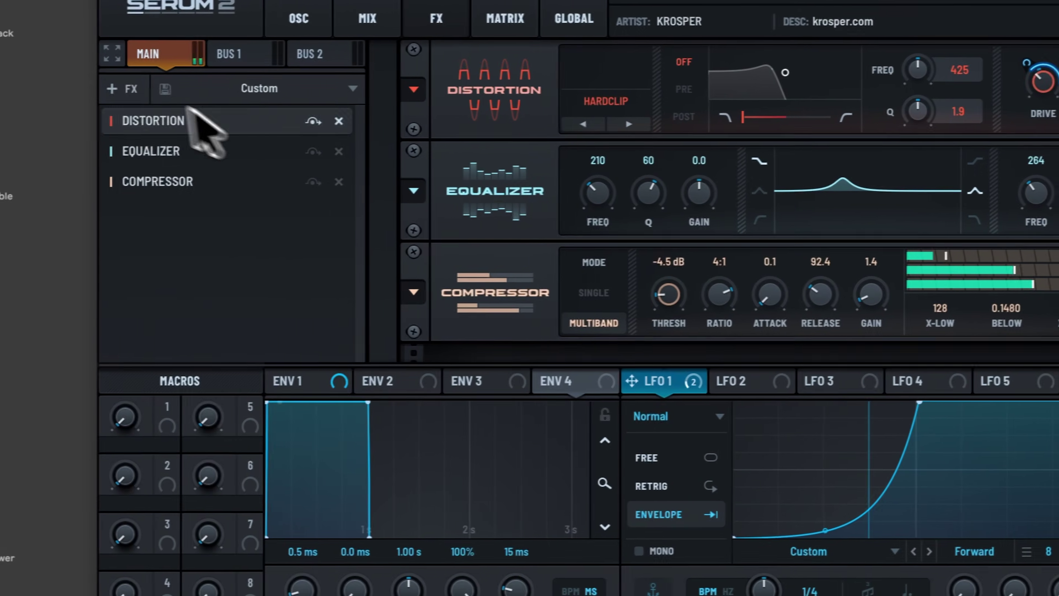
Step: Add a Utility effect to the end of the main chain, enable Mono Bass and raise its frequency
left_click(126, 88)
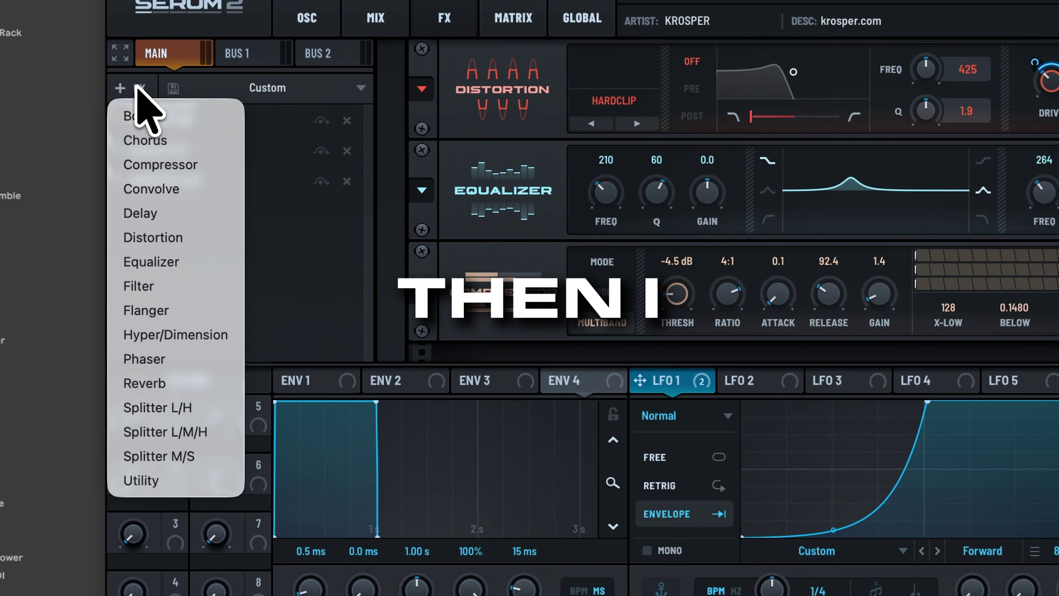
left_click(184, 484)
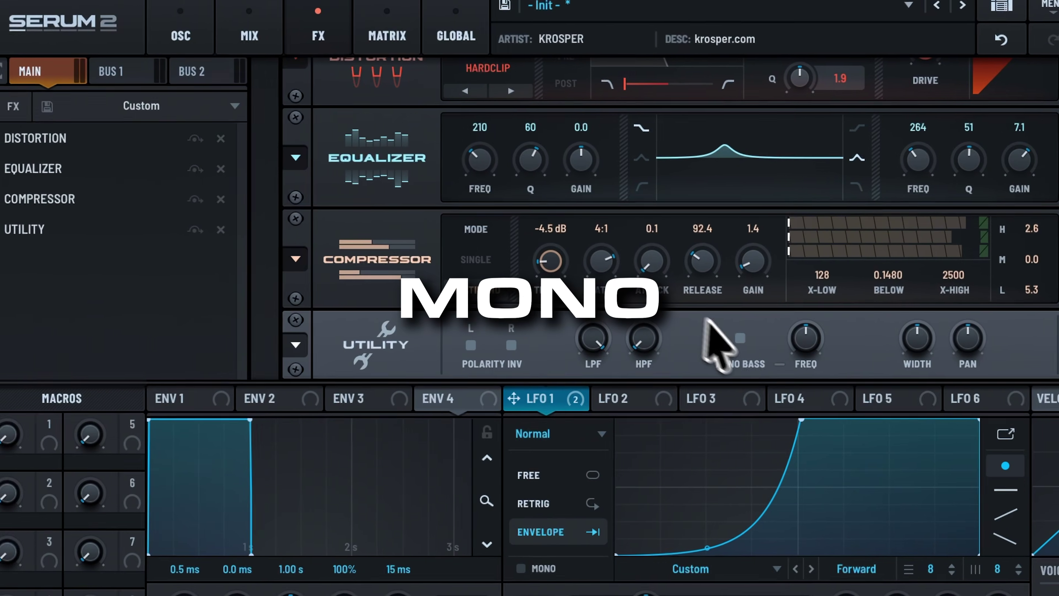
left_click_drag(804, 354, 799, 279)
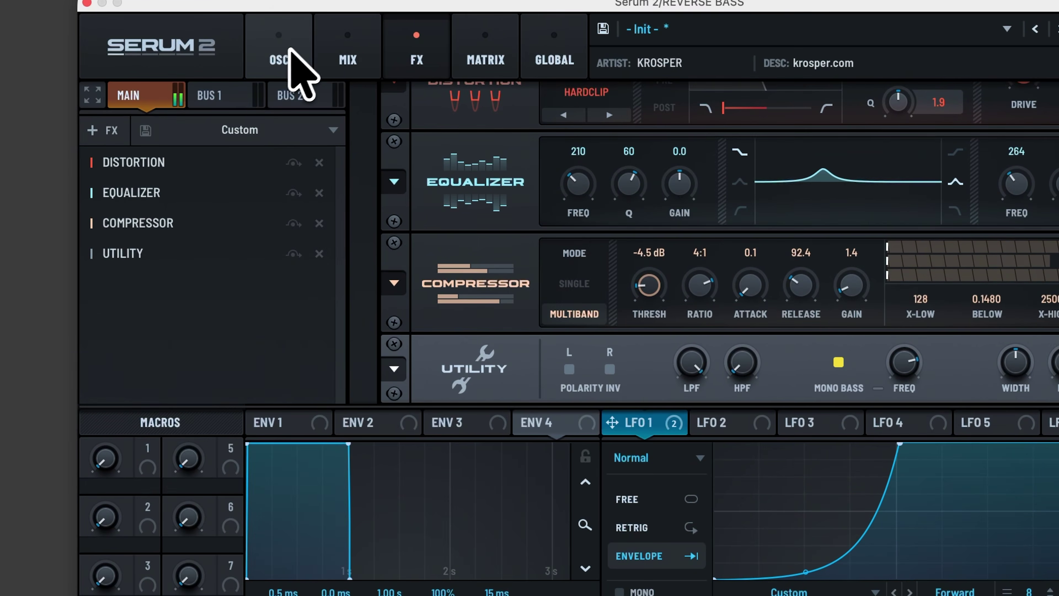
Step: Return to the oscillators and try the Sync warp mode on oscillator A with LFO 1 modulating the warp amount
left_click(278, 54)
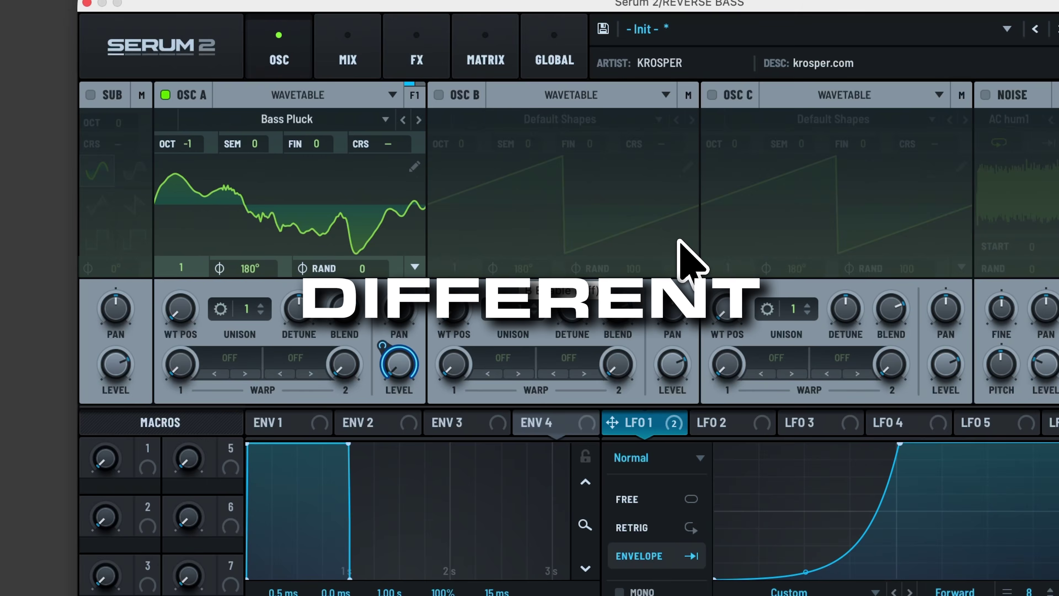
left_click_drag(644, 422, 163, 379)
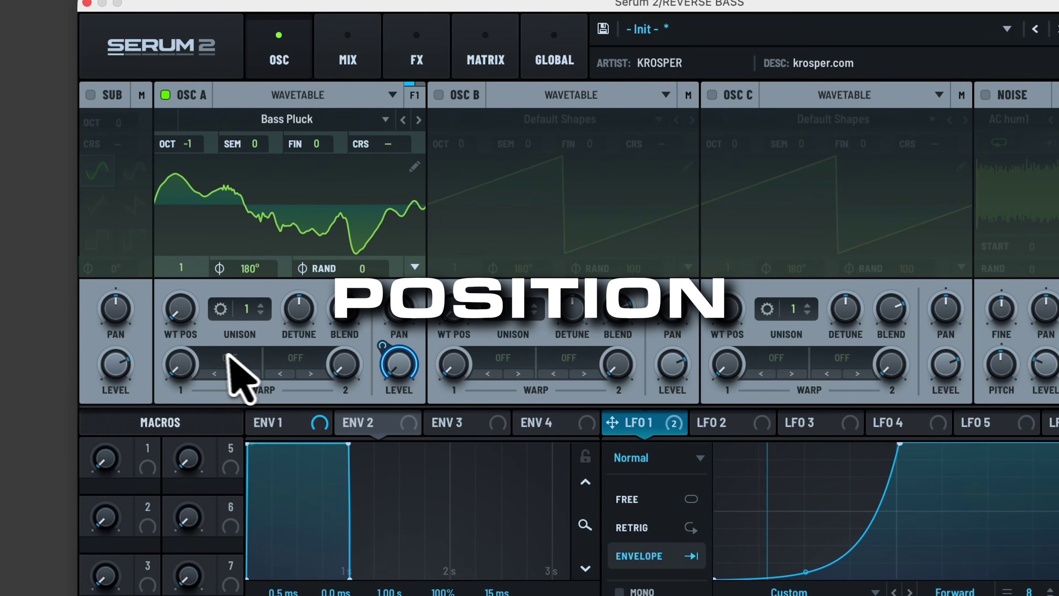
left_click(235, 362)
left_click(244, 405)
left_click_drag(612, 422, 164, 424)
mouse_move(164, 345)
left_mouse_down()
mouse_move(162, 321)
mouse_move(162, 343)
left_mouse_up()
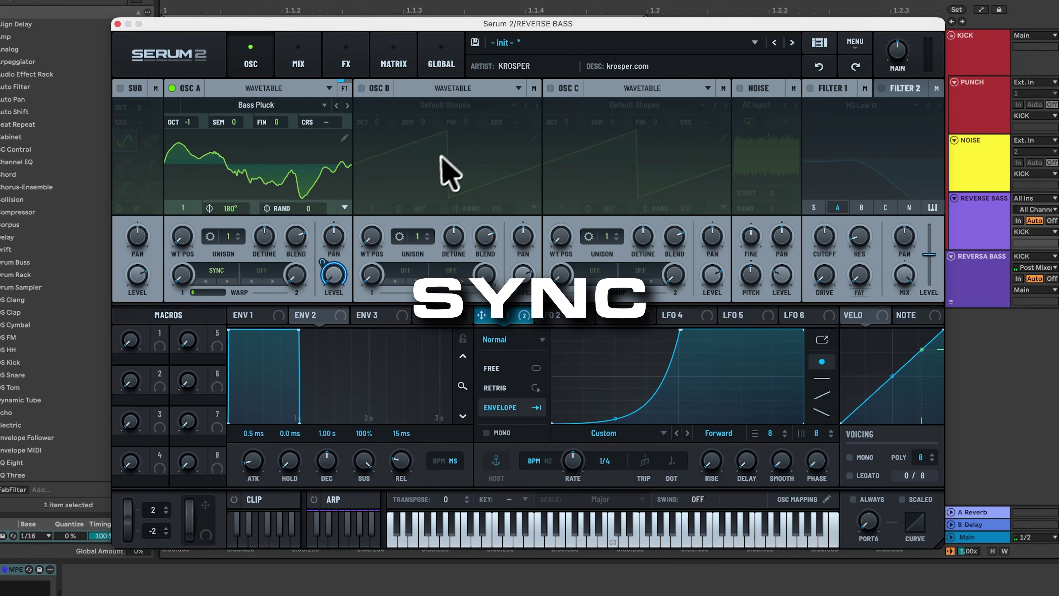
Step: Turn on oscillator B and load the DirtySaw wavetable into it
left_click(361, 87)
left_click(443, 105)
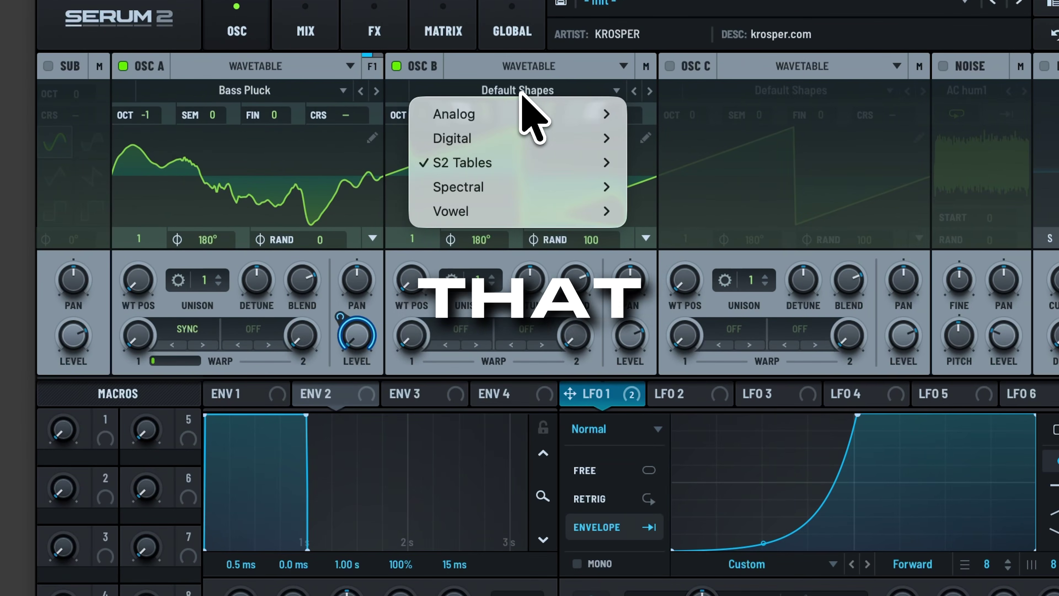
mouse_move(515, 139)
left_click(729, 21)
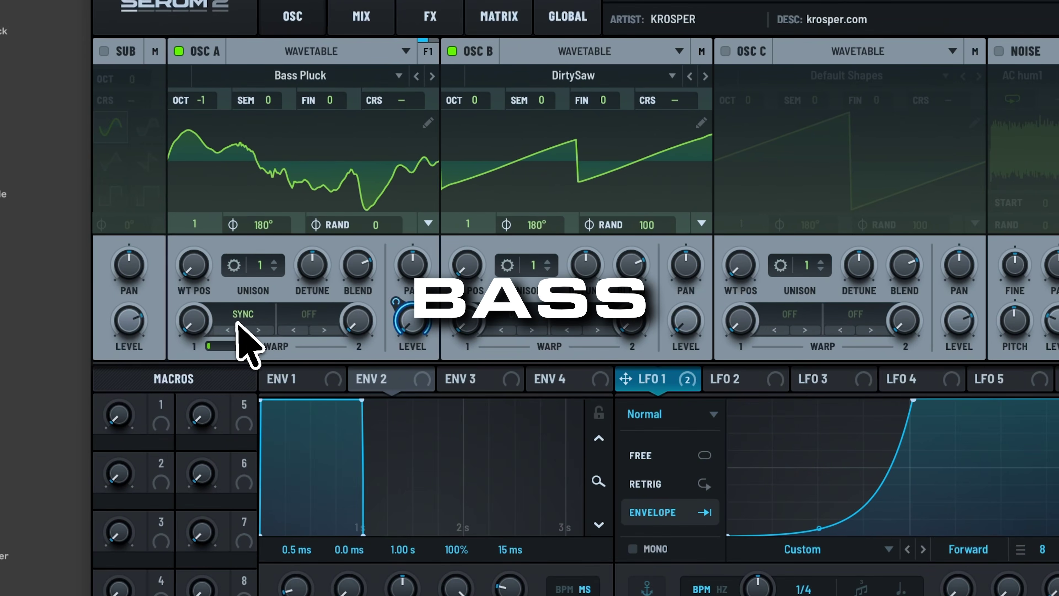
Step: Set oscillator A's first warp mode to PD (B) and raise the warp amount to 28%
left_click(188, 330)
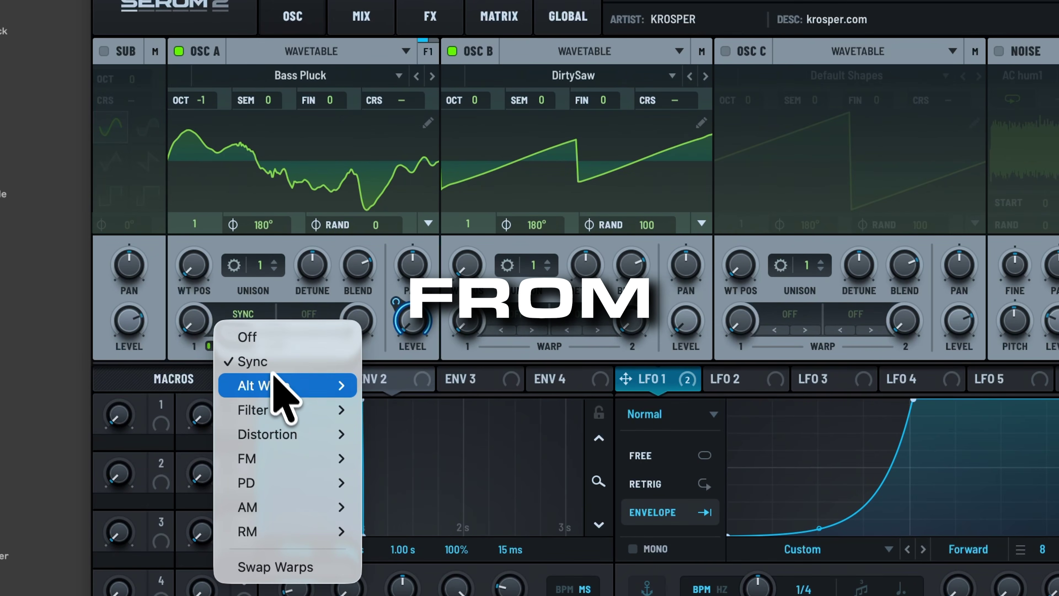
mouse_move(267, 483)
left_click(402, 484)
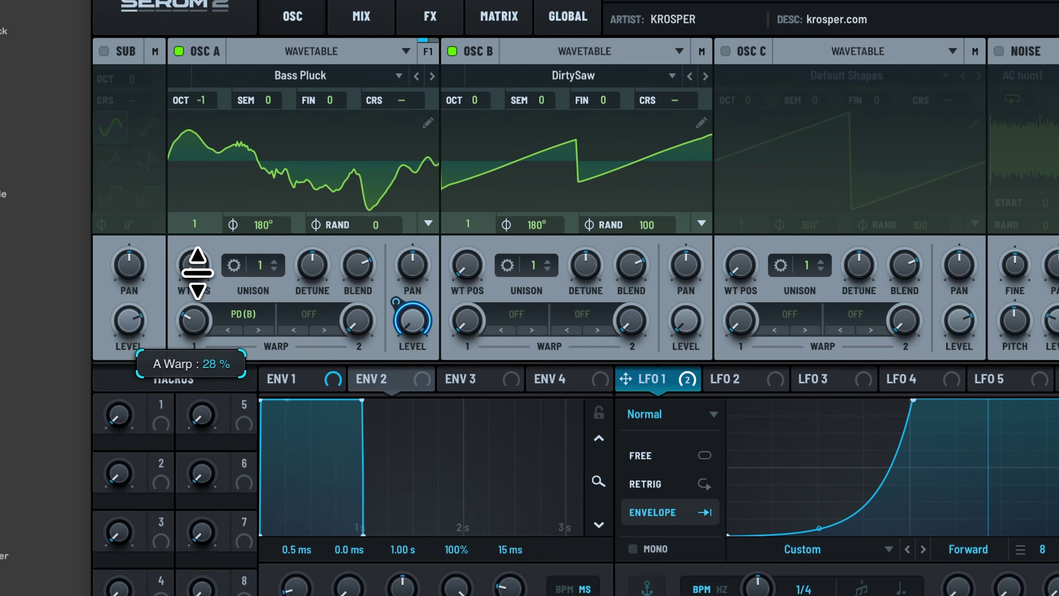
Step: Set oscillator B's random phase to 0 and audition successive wavetables up to FM_Splat
left_click(705, 76)
left_click_drag(650, 225, 645, 542)
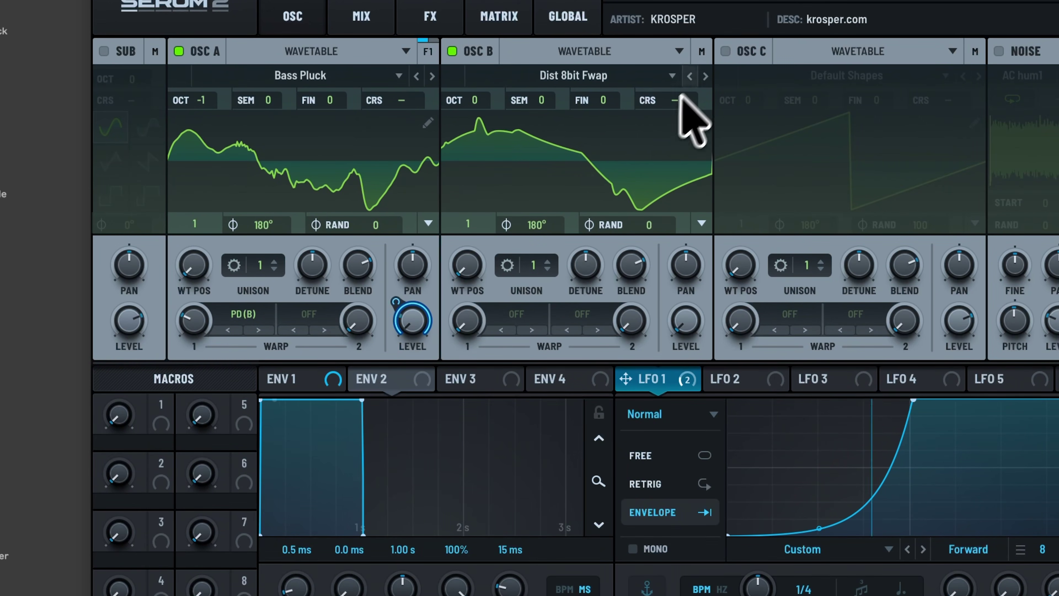
left_click(705, 75)
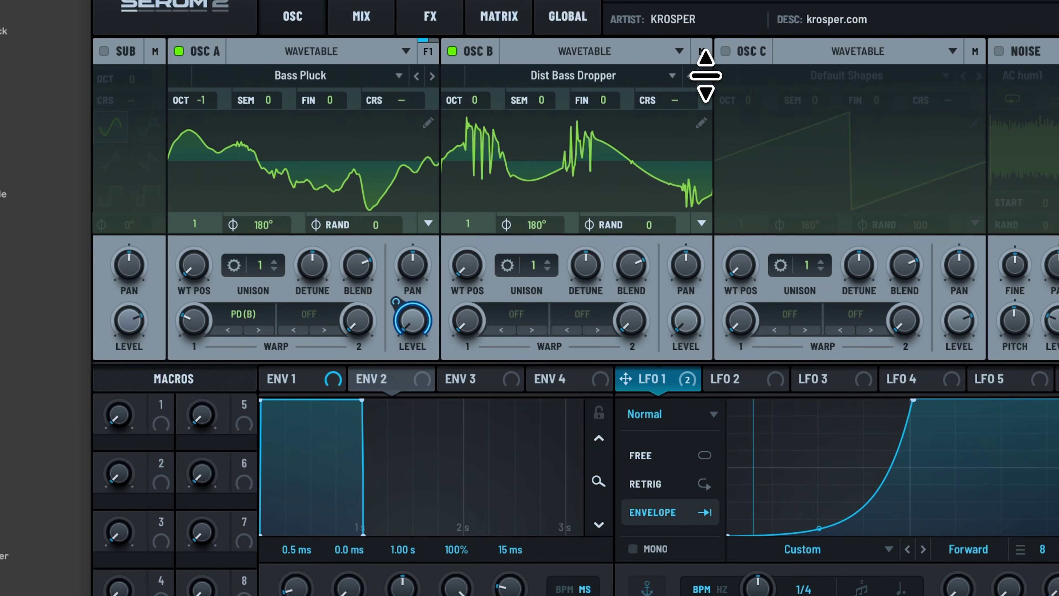
left_click(705, 76)
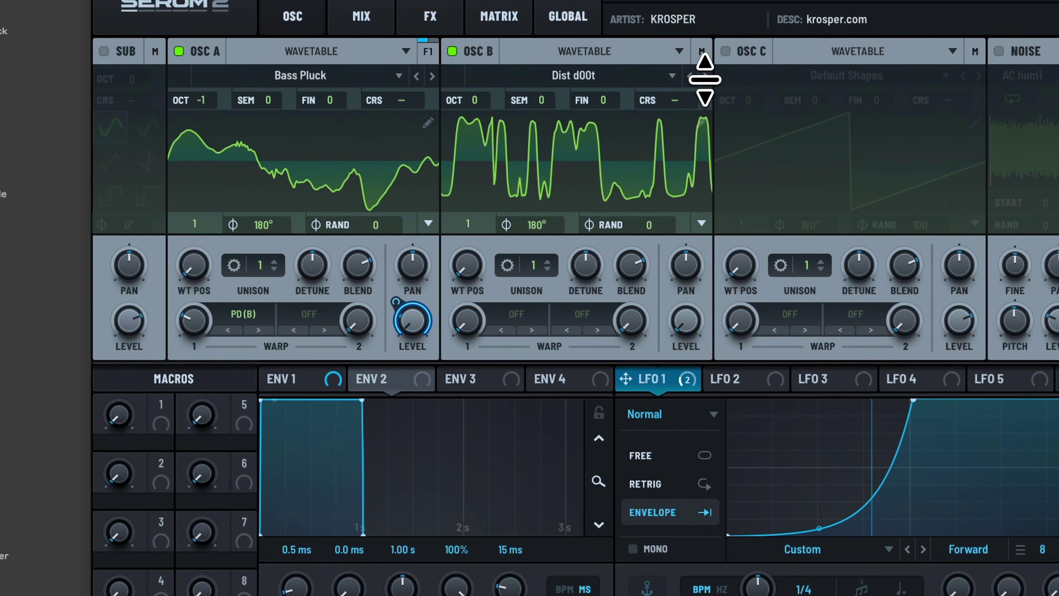
left_click(705, 76)
left_click(705, 76)
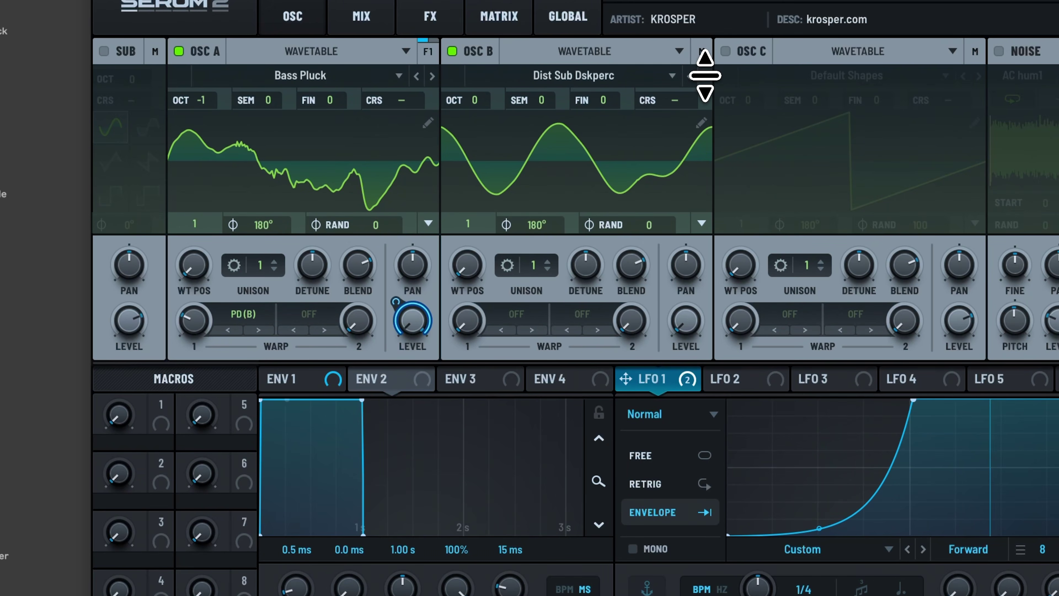
left_click(705, 77)
left_click(704, 77)
left_click(705, 77)
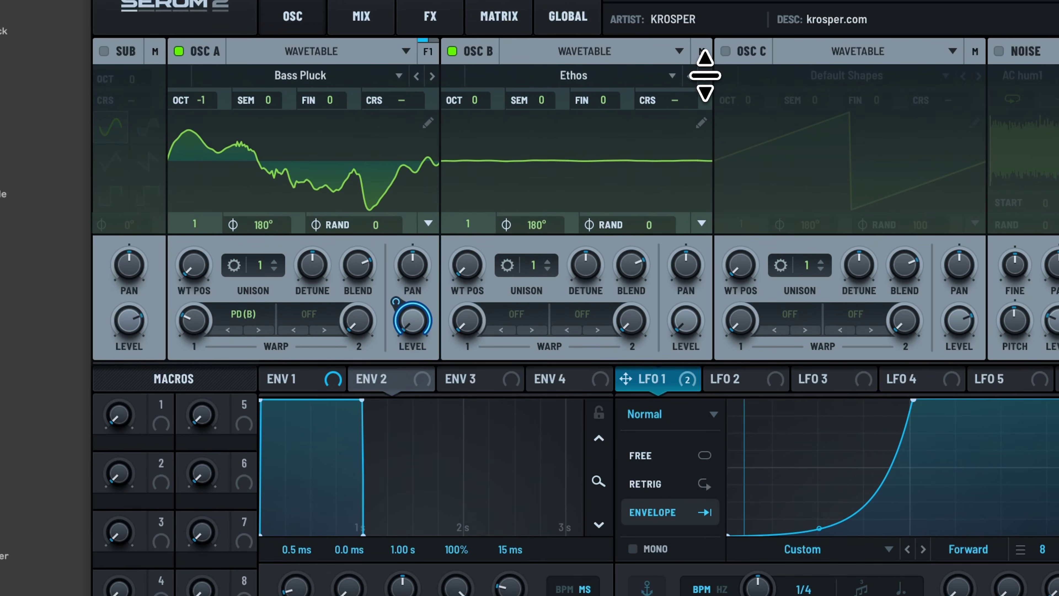
left_click(705, 77)
left_click(704, 75)
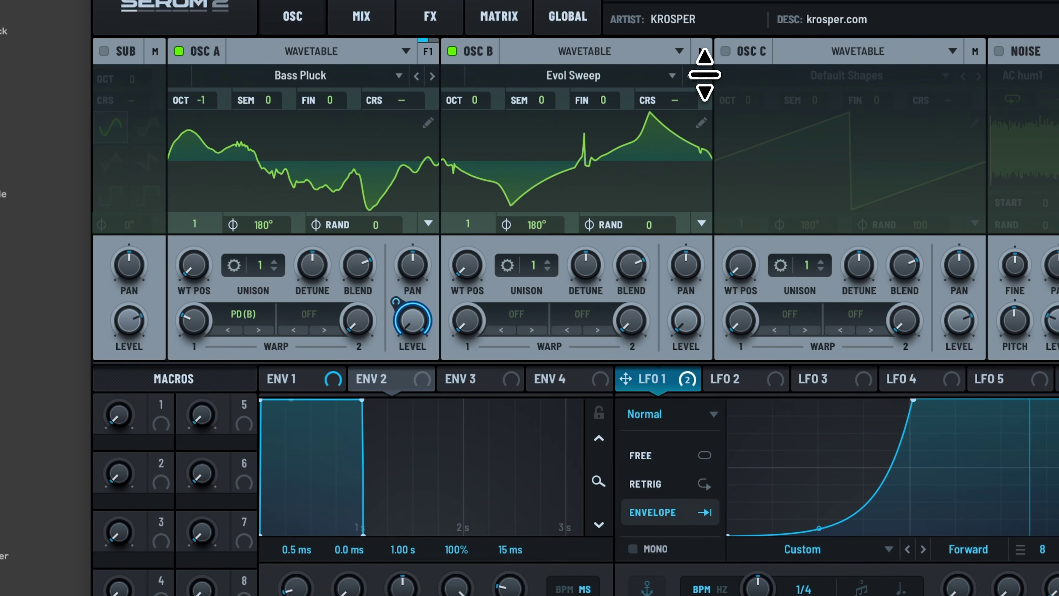
left_click(704, 75)
left_click(704, 75)
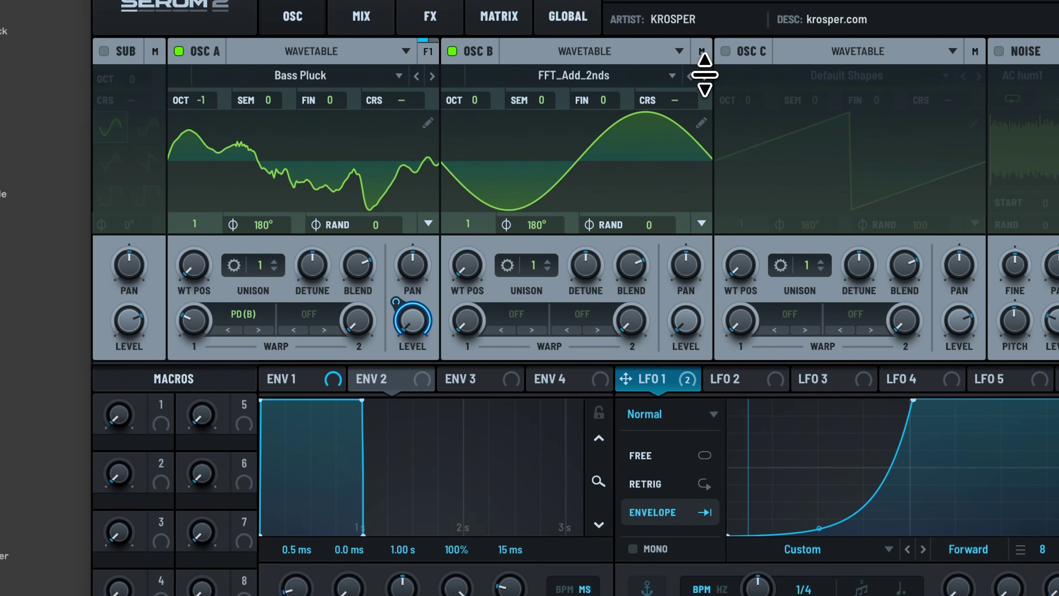
left_click(705, 75)
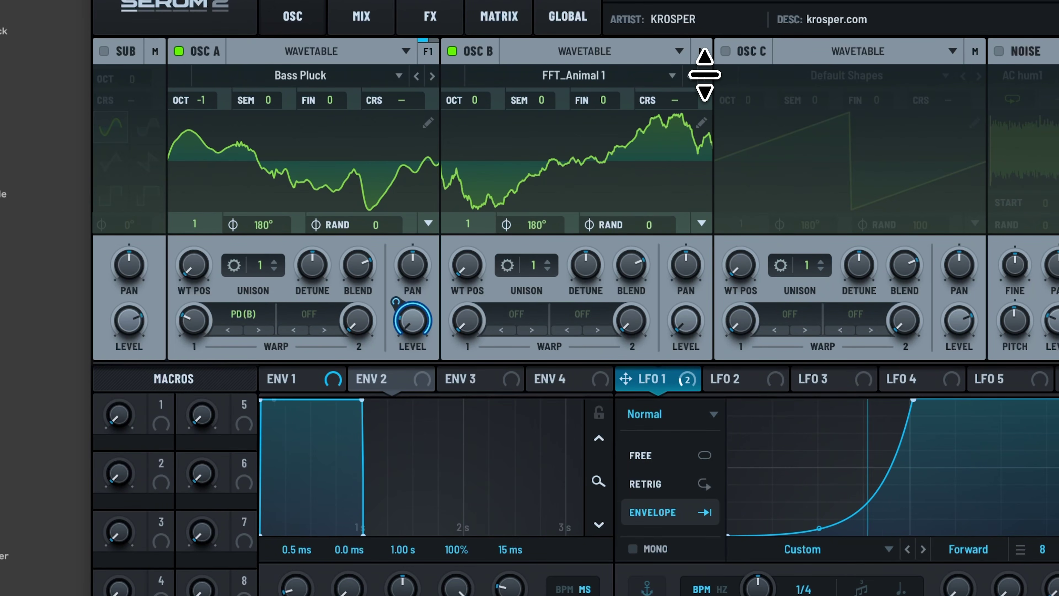
left_click(704, 75)
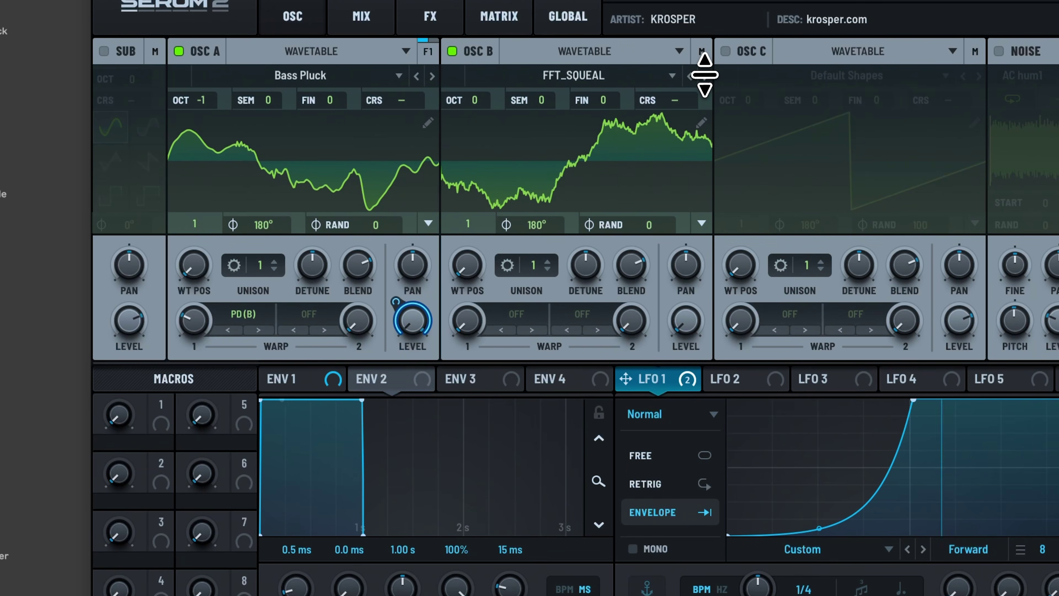
left_click(705, 75)
left_click(704, 75)
left_click(705, 75)
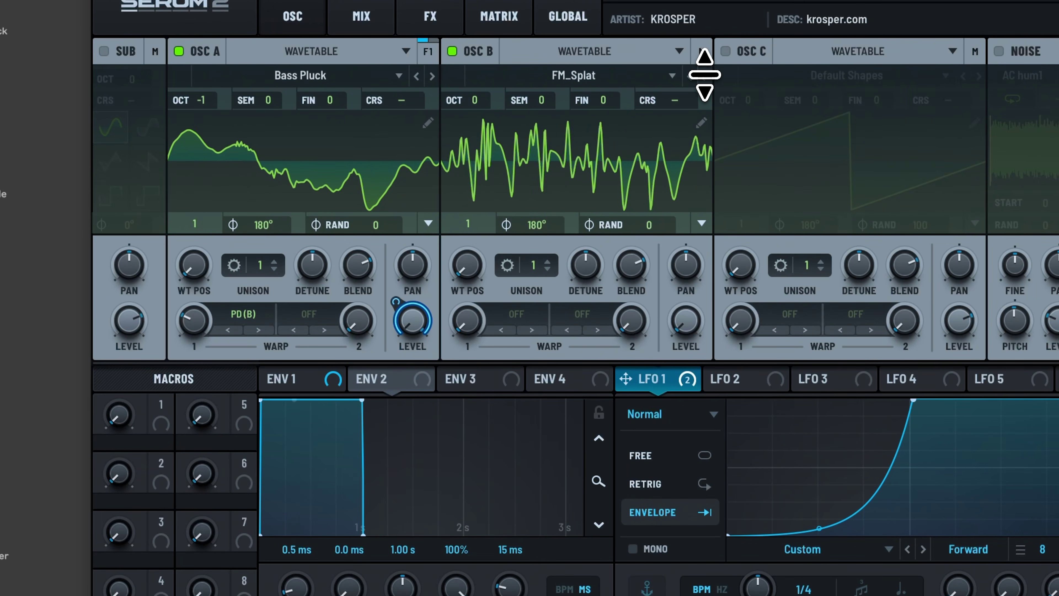
Step: Load the GS-xello wavetable in oscillator B at -1 octave and readjust oscillator A's PD (B) warp amount
mouse_move(193, 319)
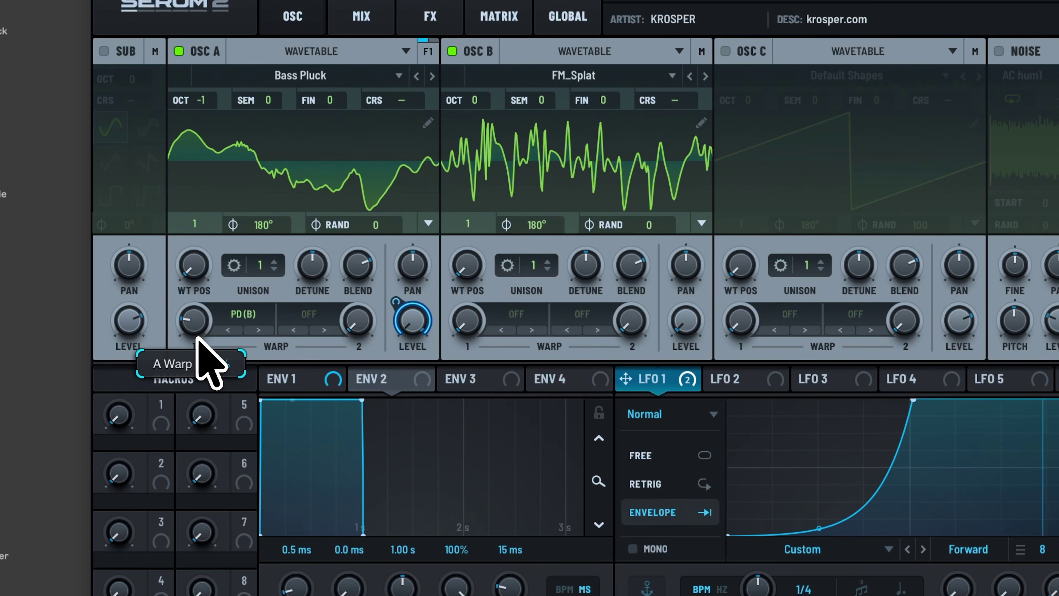
left_click(705, 75)
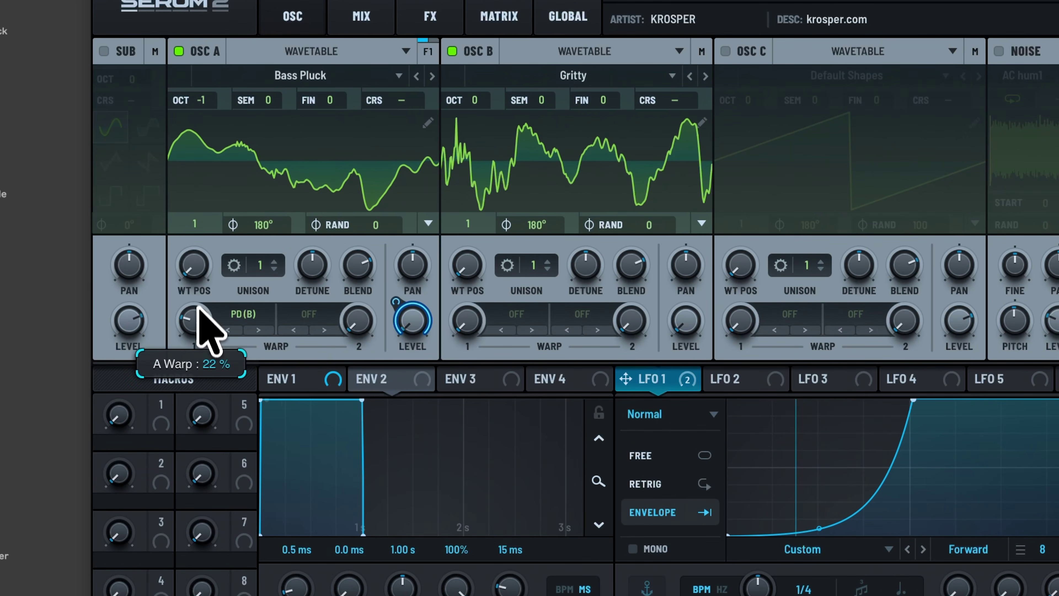
left_click(704, 76)
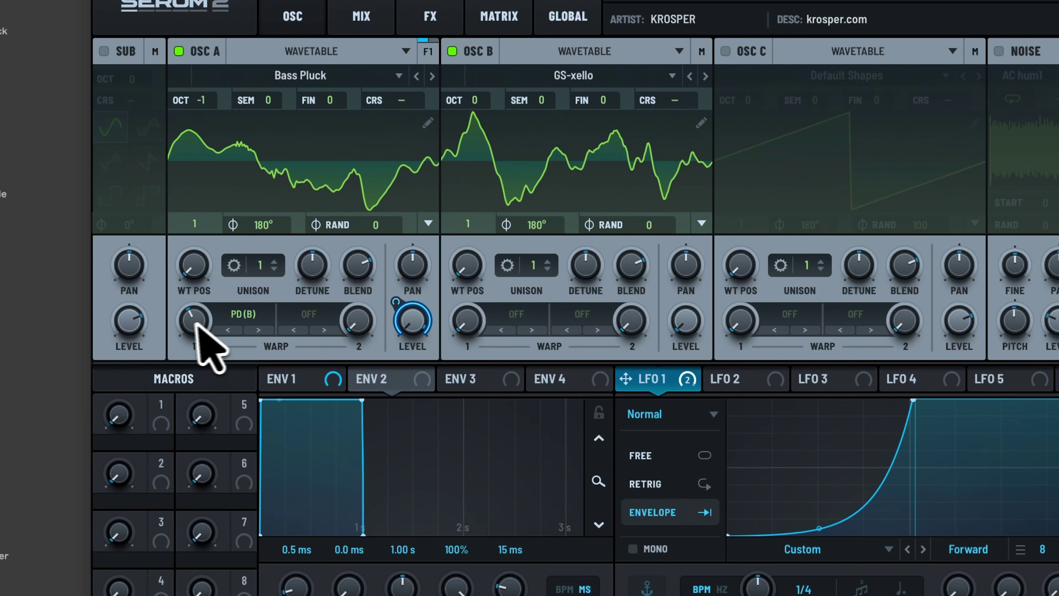
left_click_drag(195, 323, 188, 367)
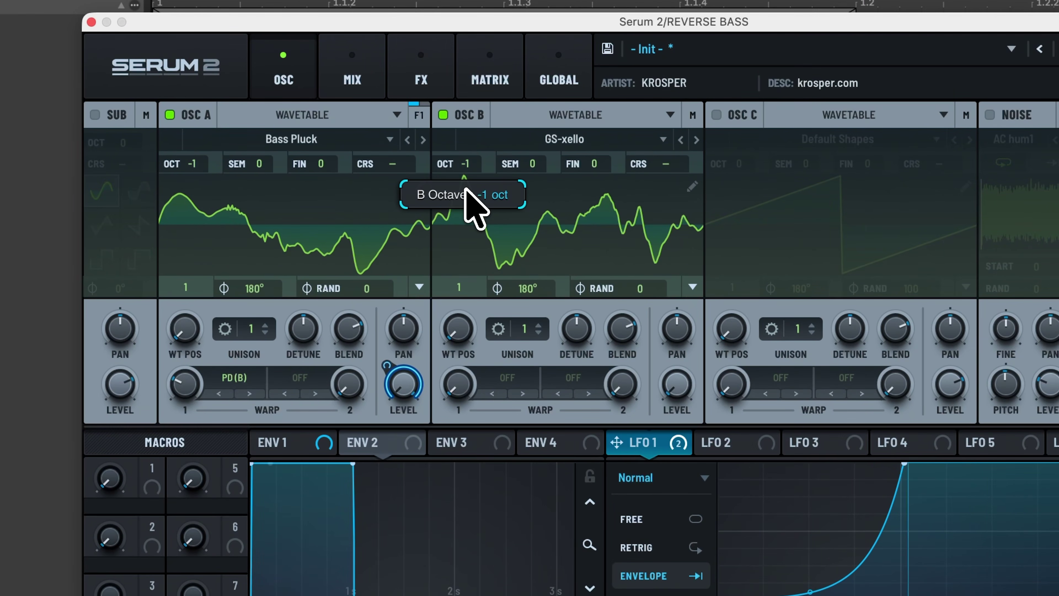
Step: Toggle oscillator B off and on to compare the sound, and leave it turned off
left_click(444, 115)
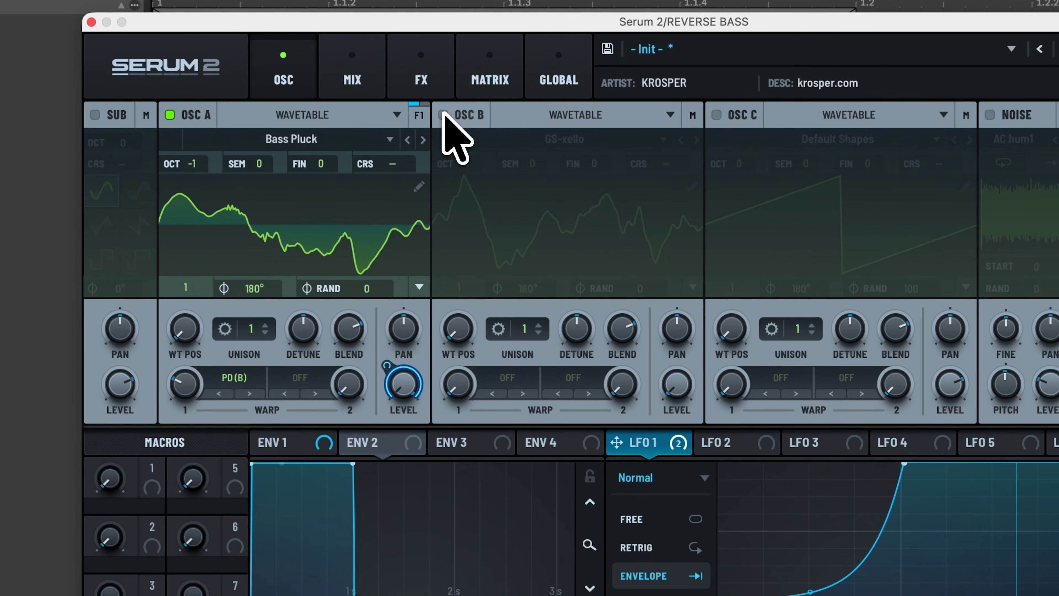
left_click(443, 115)
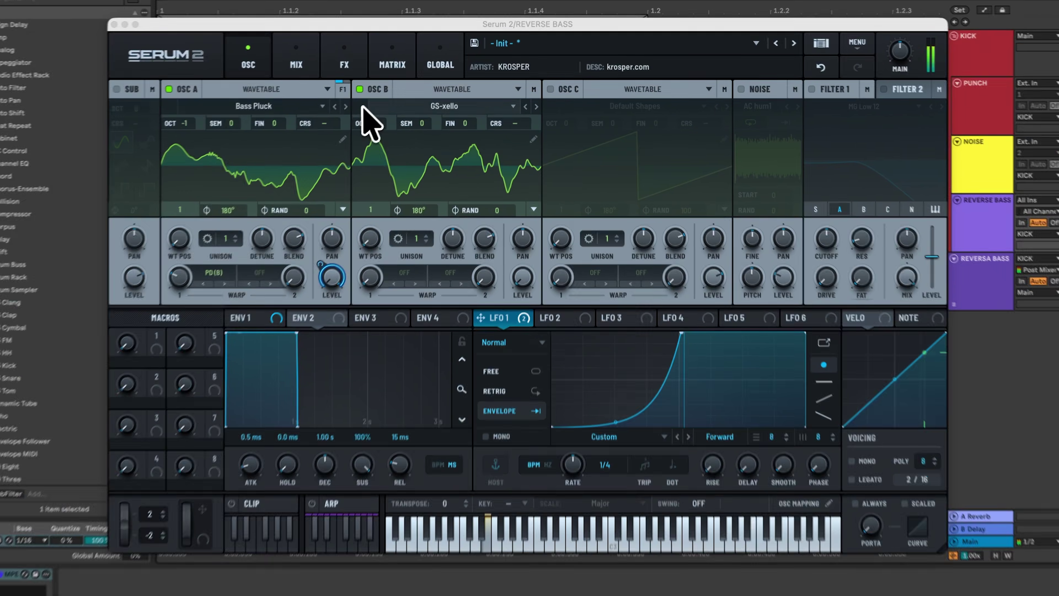
left_click(362, 88)
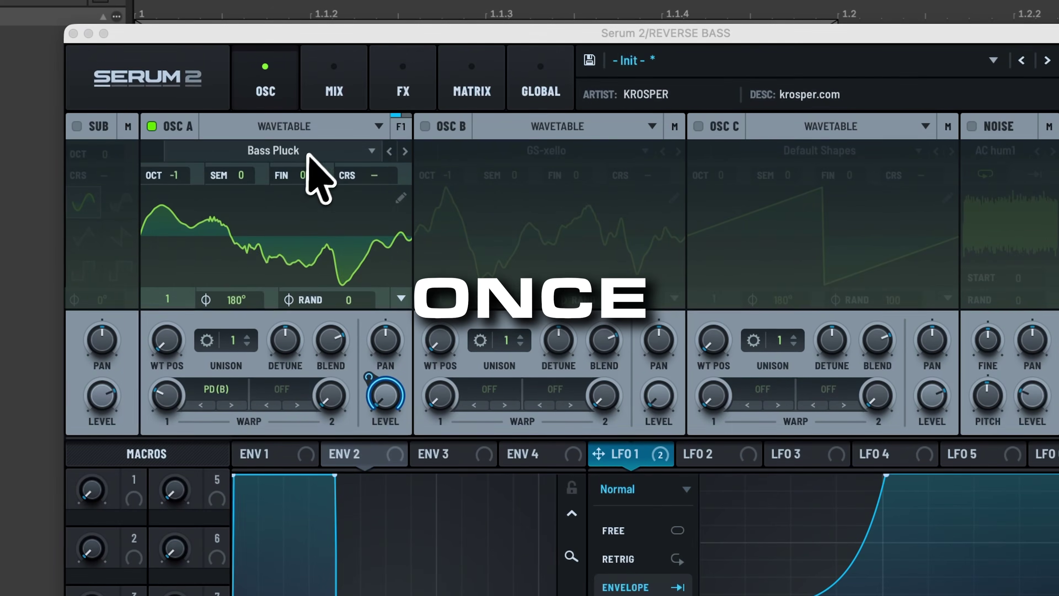
Step: Load the Chord wavetable from the S2 Tables digital set in oscillator A and audition the following ones up to FM Dangerous Saw 2
left_click(308, 161)
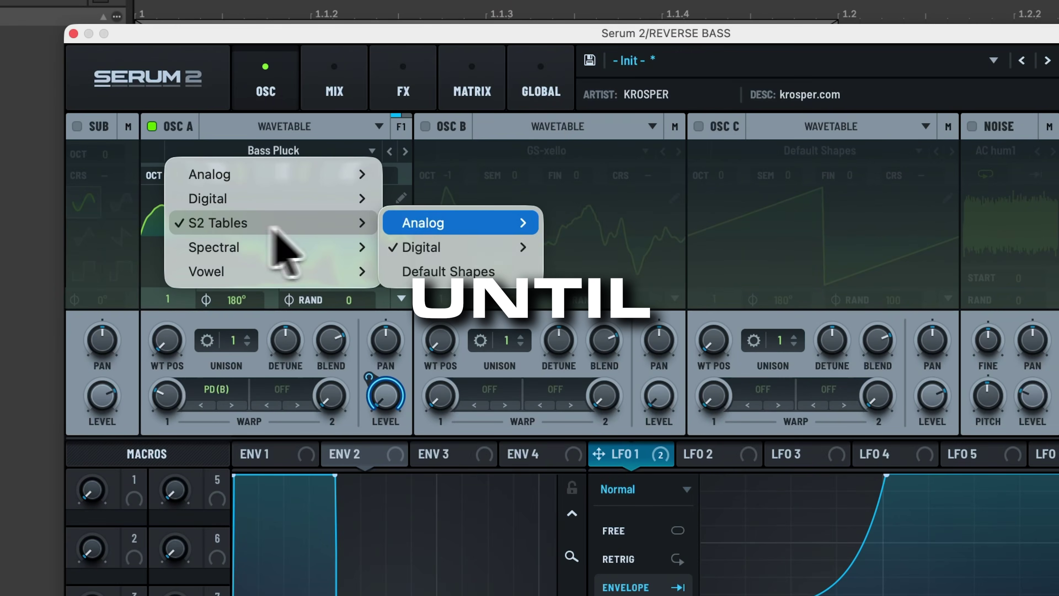
mouse_move(449, 246)
left_click(650, 274)
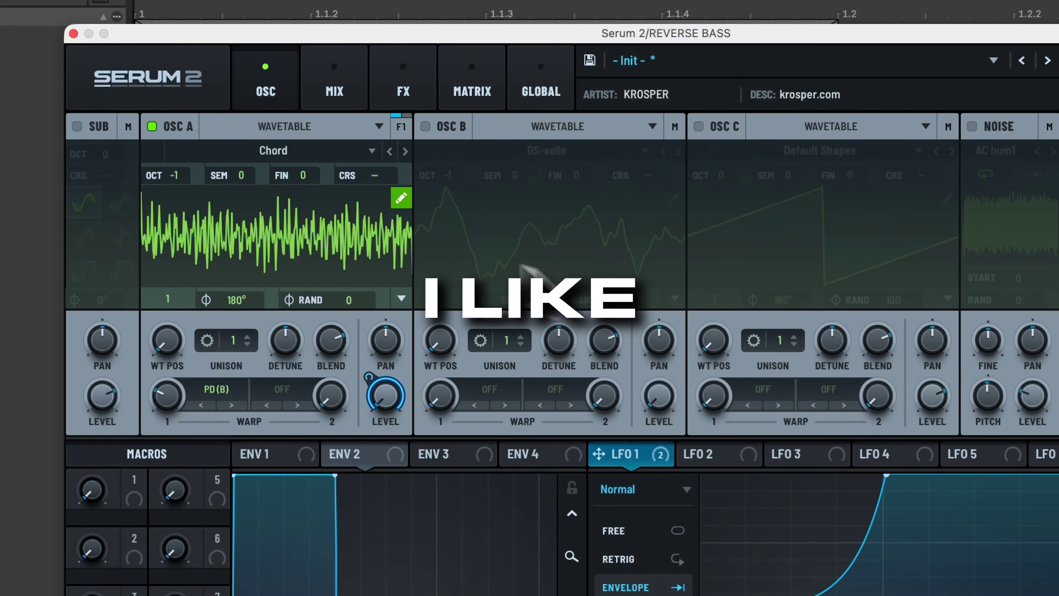
left_click(404, 151)
left_click(404, 152)
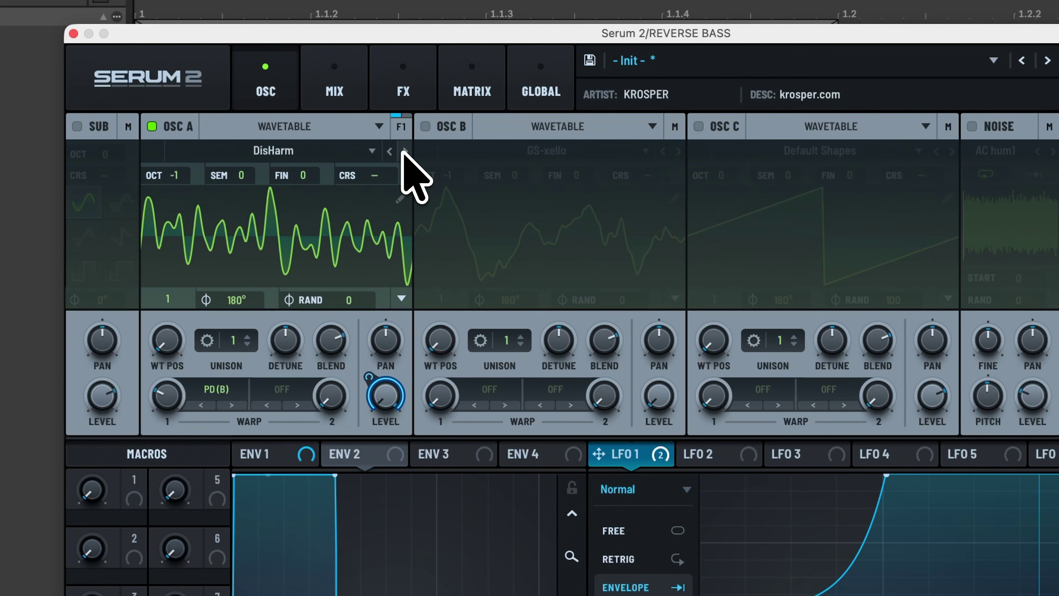
left_click(404, 152)
left_click(404, 151)
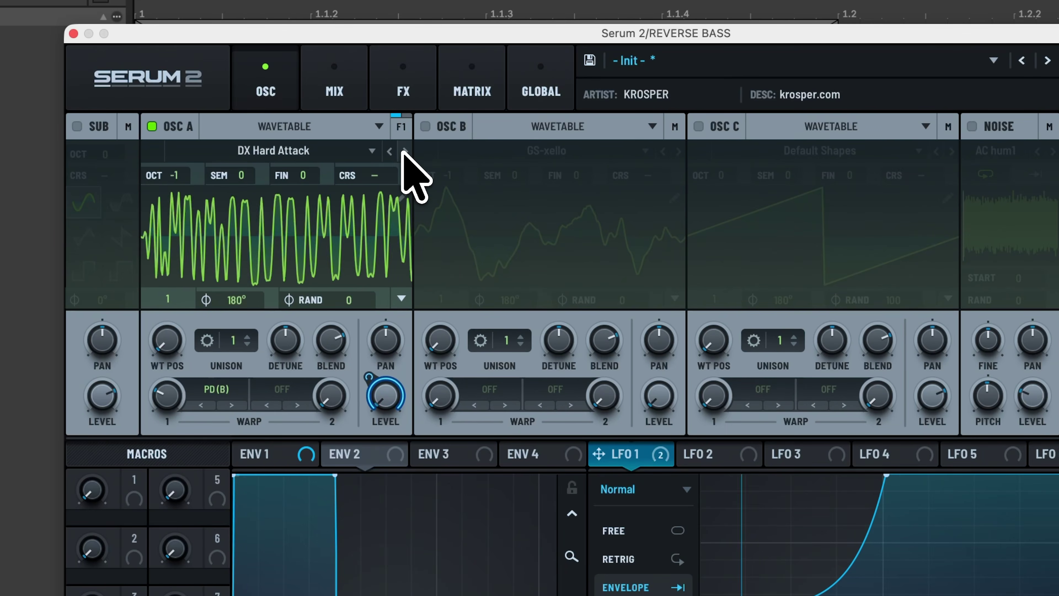
left_click(405, 151)
left_click(405, 151)
left_click(405, 151)
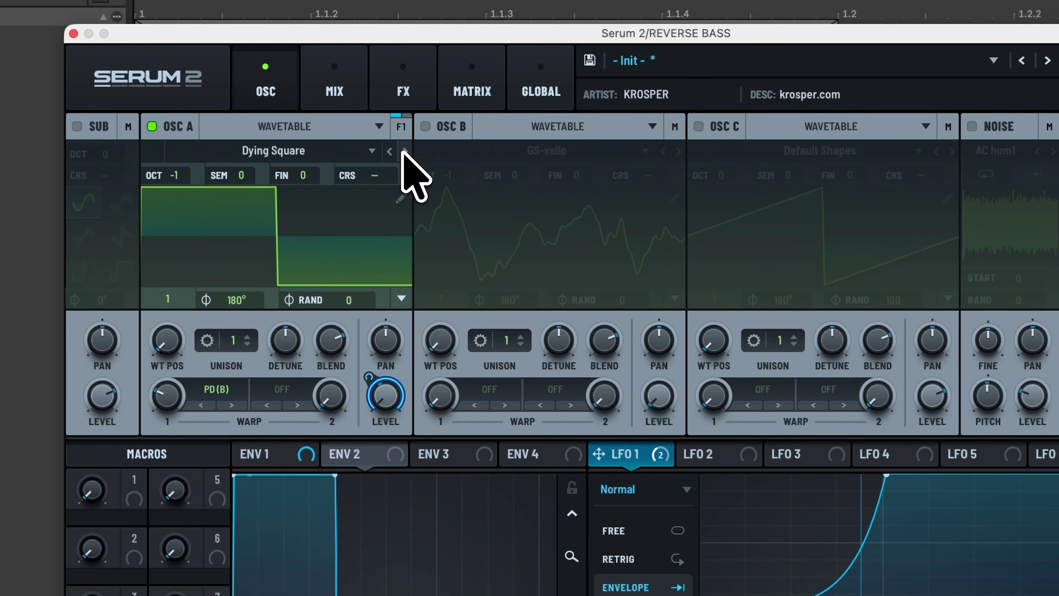
left_click(404, 151)
left_click(404, 151)
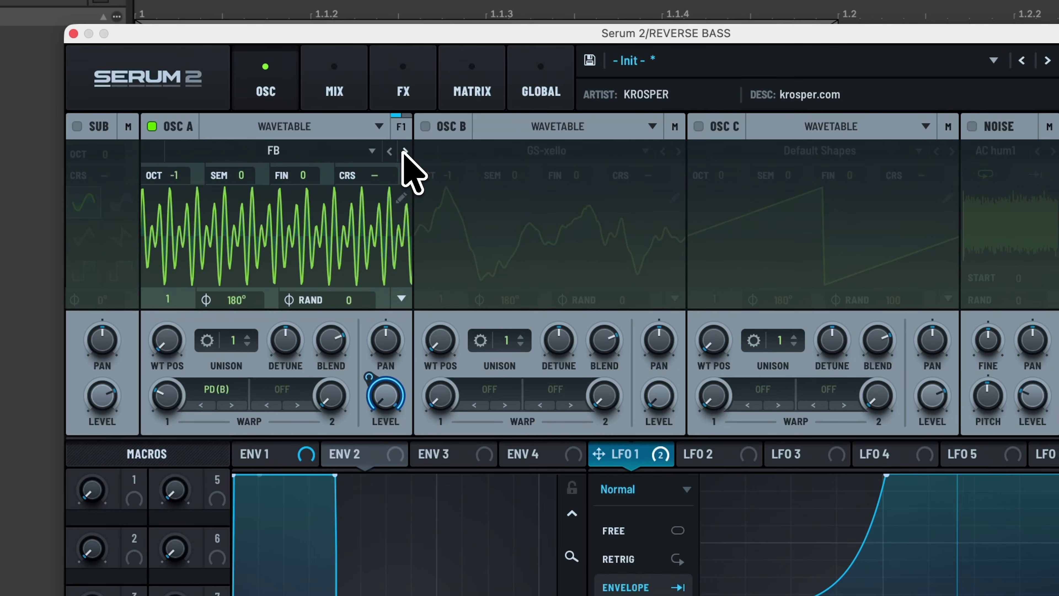
left_click(405, 151)
left_click(404, 152)
left_click(404, 151)
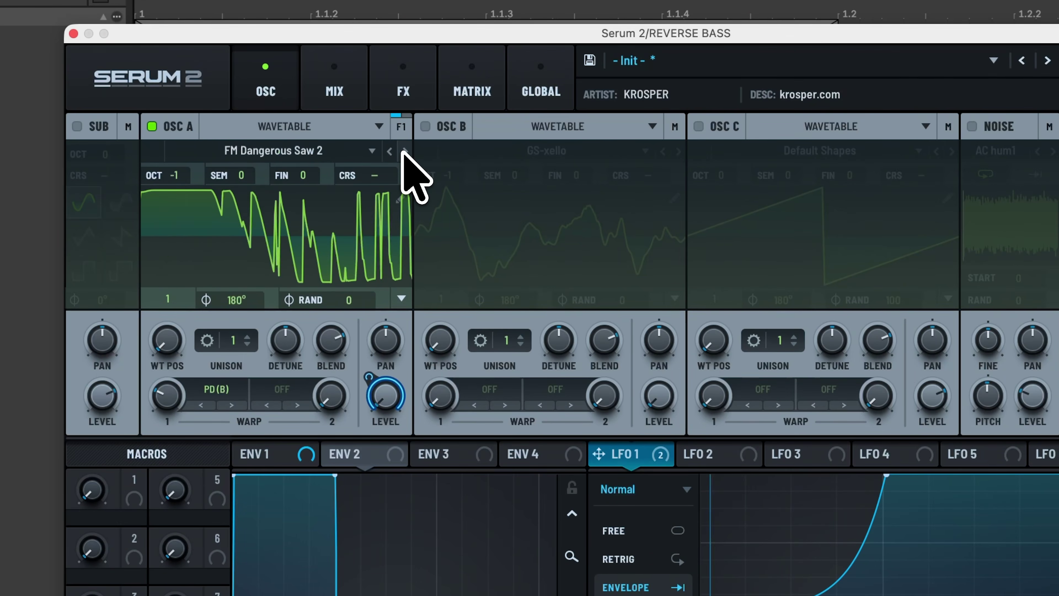
left_click(404, 151)
left_click(405, 151)
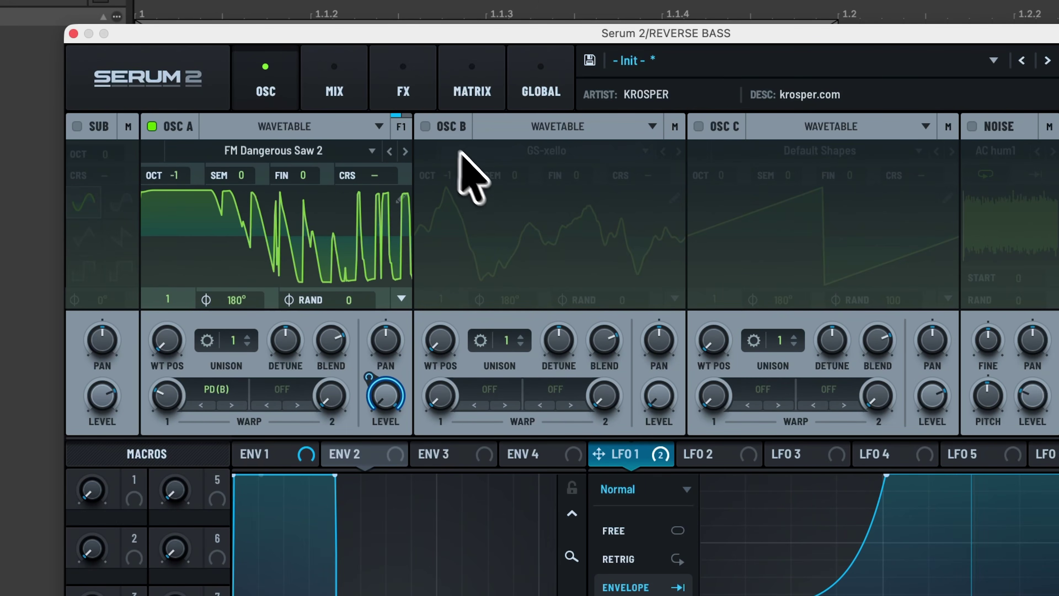
Step: Turn oscillator B back on and audition oscillator A's following wavetables up to GS Jharp
left_click(425, 126)
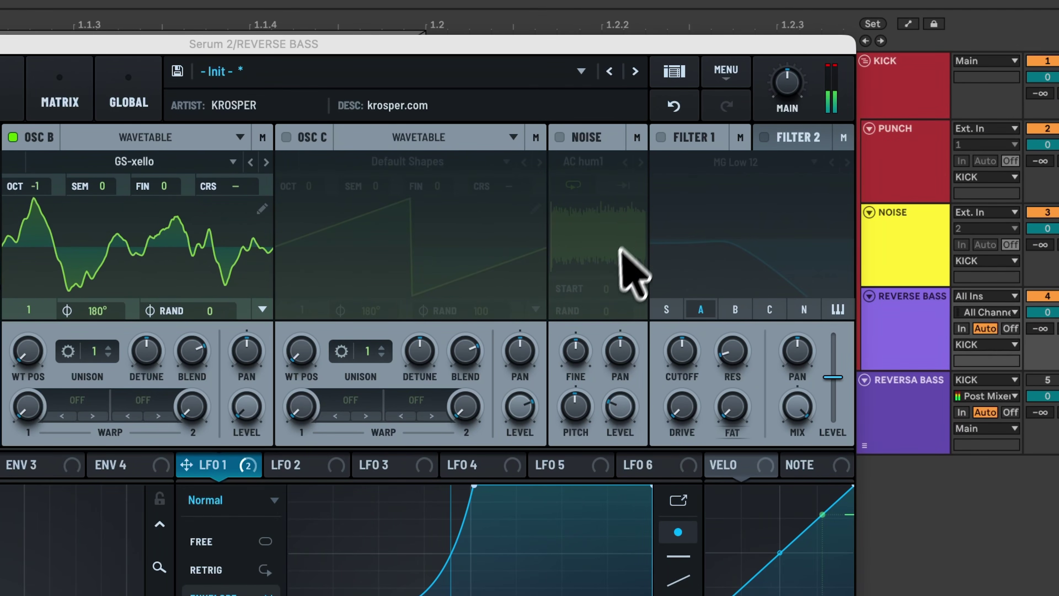
left_click_drag(575, 41, 562, 79)
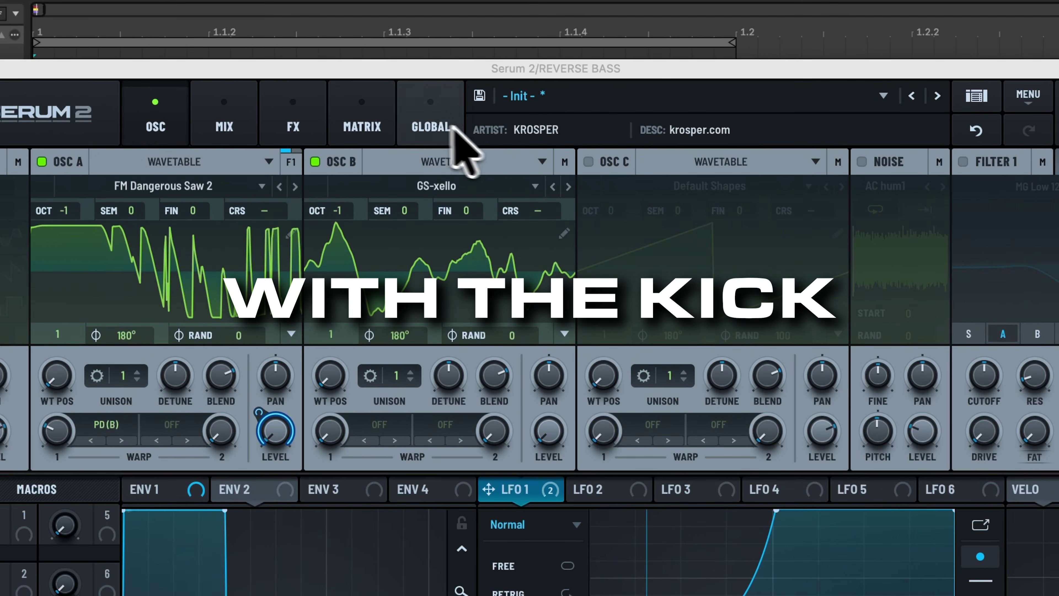
left_click(295, 187)
left_click(295, 187)
left_click(295, 187)
left_click(295, 187)
left_click(294, 187)
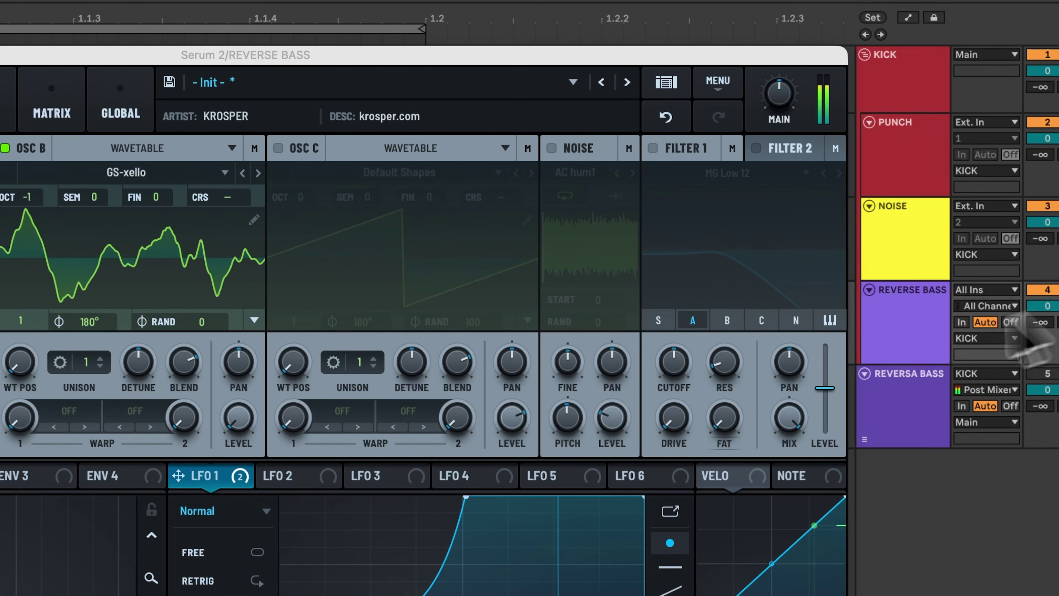
Step: Continue auditioning oscillator A's wavetables up to Hardware Waveforms and look through the S2 Tables digital list
mouse_move(519, 62)
left_mouse_down()
mouse_move(520, 426)
mouse_move(505, 152)
mouse_move(519, 57)
left_mouse_up()
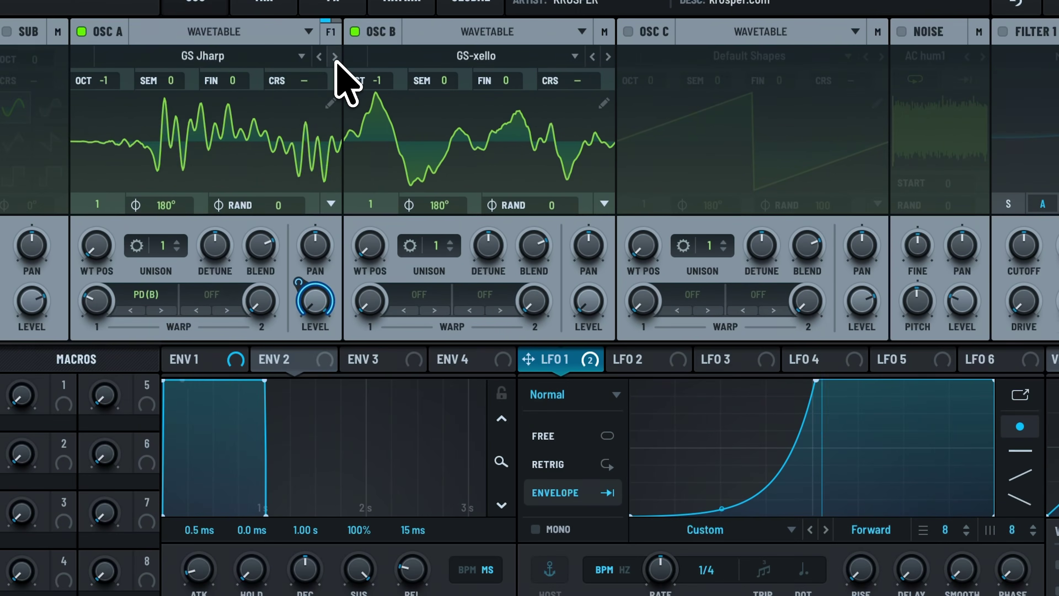
left_click(335, 56)
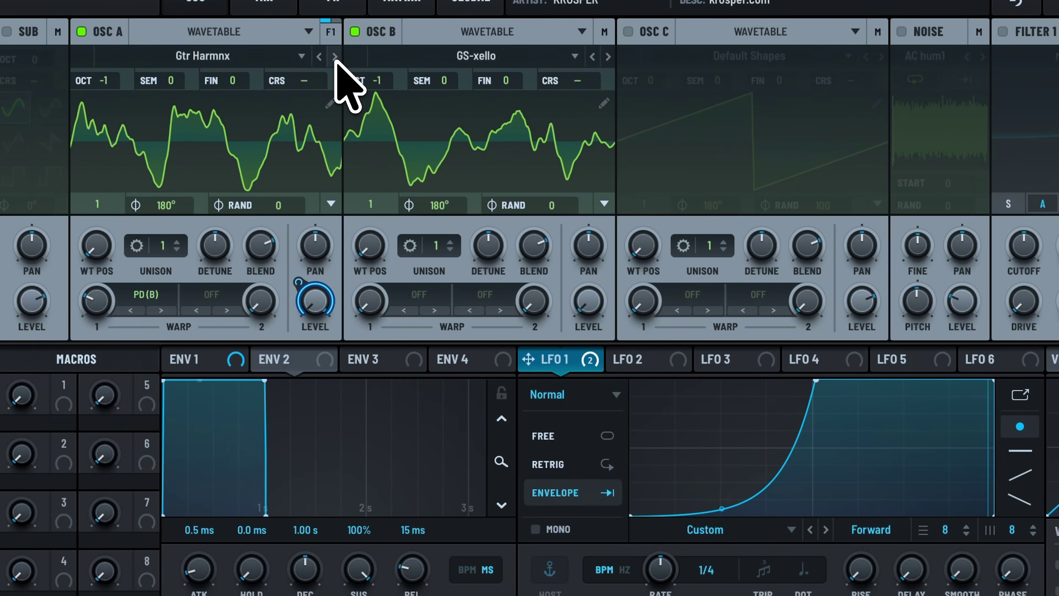
left_click(335, 56)
left_click(334, 56)
left_click(287, 56)
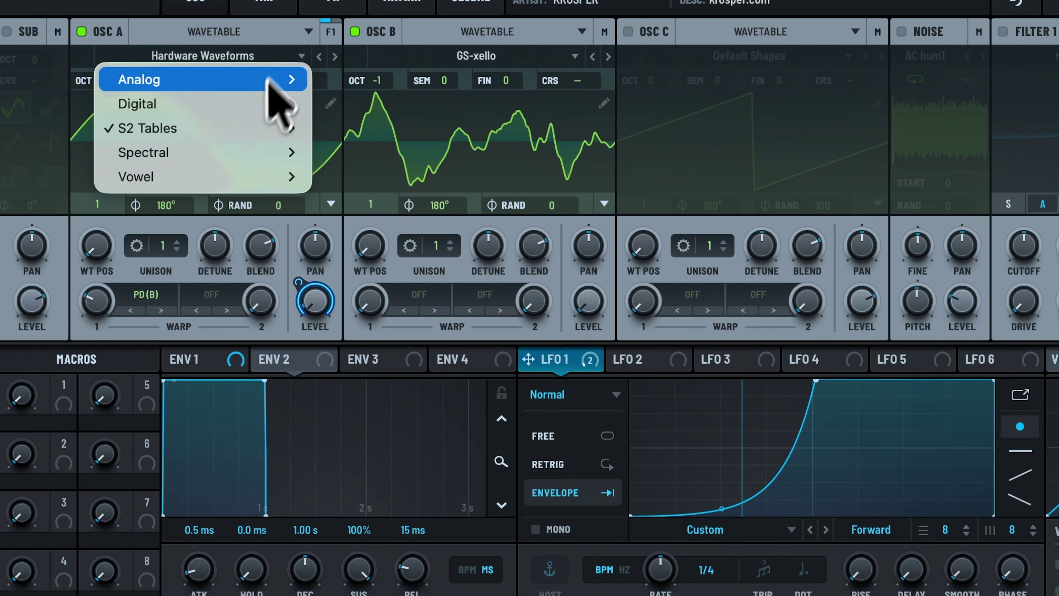
mouse_move(221, 131)
mouse_move(436, 150)
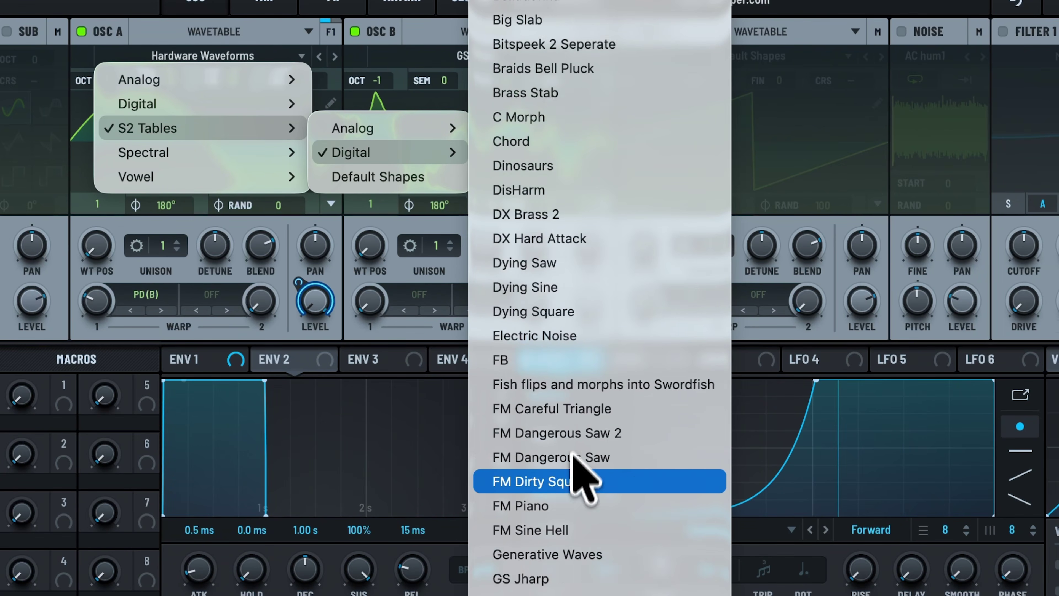
key("Escape")
Step: Audition further oscillator A wavetables through Lately and Morpheus up to Ooomph
left_click(354, 6)
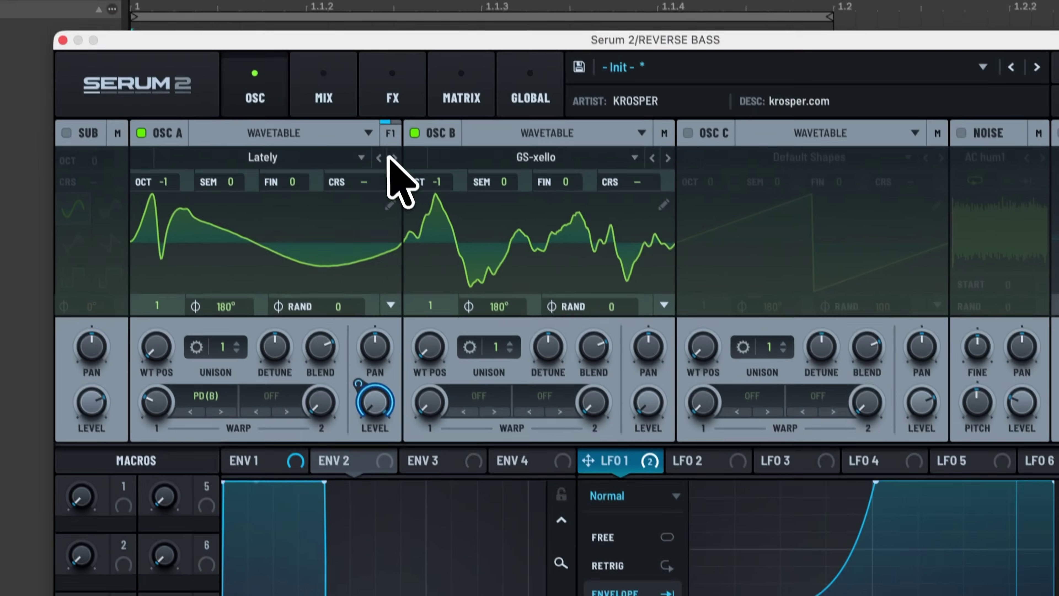
left_click(353, 5)
left_click(392, 167)
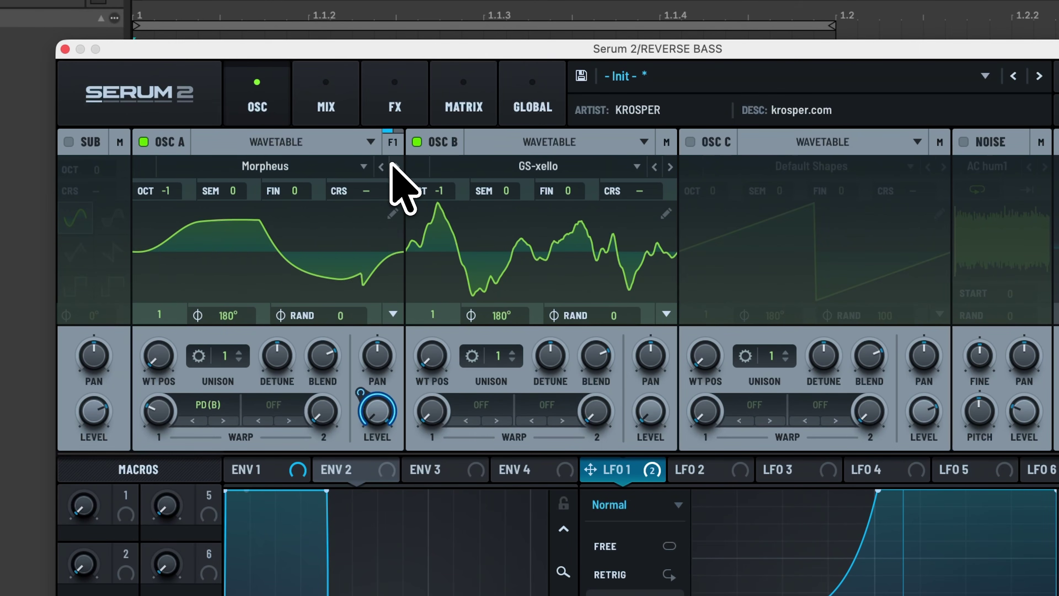
left_click(392, 166)
left_click(392, 166)
left_click(392, 166)
left_click(391, 166)
left_click(392, 166)
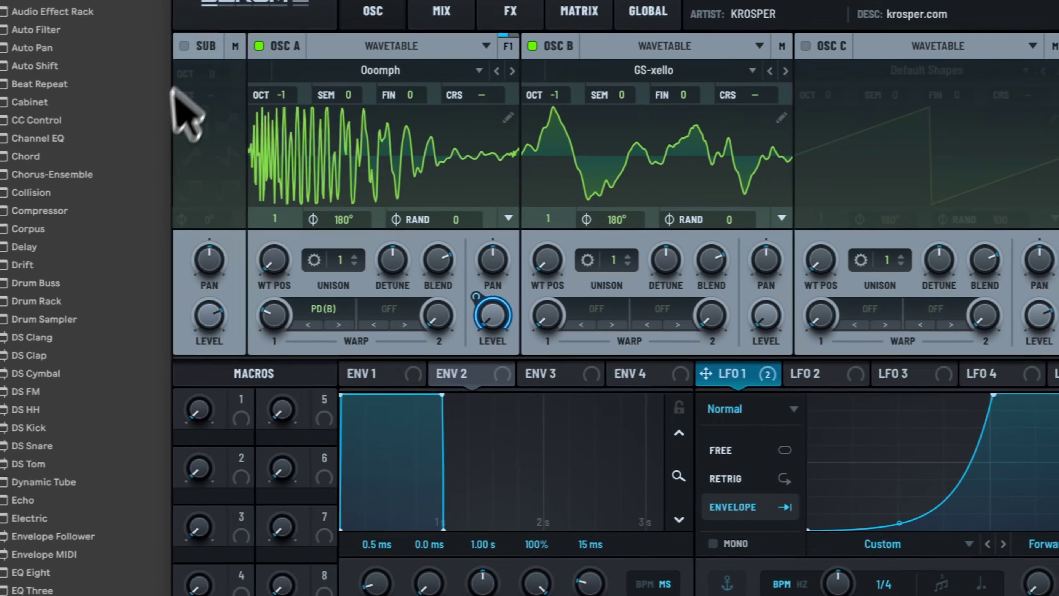
Step: Turn on the sub oscillator at -1 octave, turn its level down and assign LFO 1 to that level
left_click(191, 45)
scroll(219, 74, "down", 2)
scroll(218, 66, "up", 1)
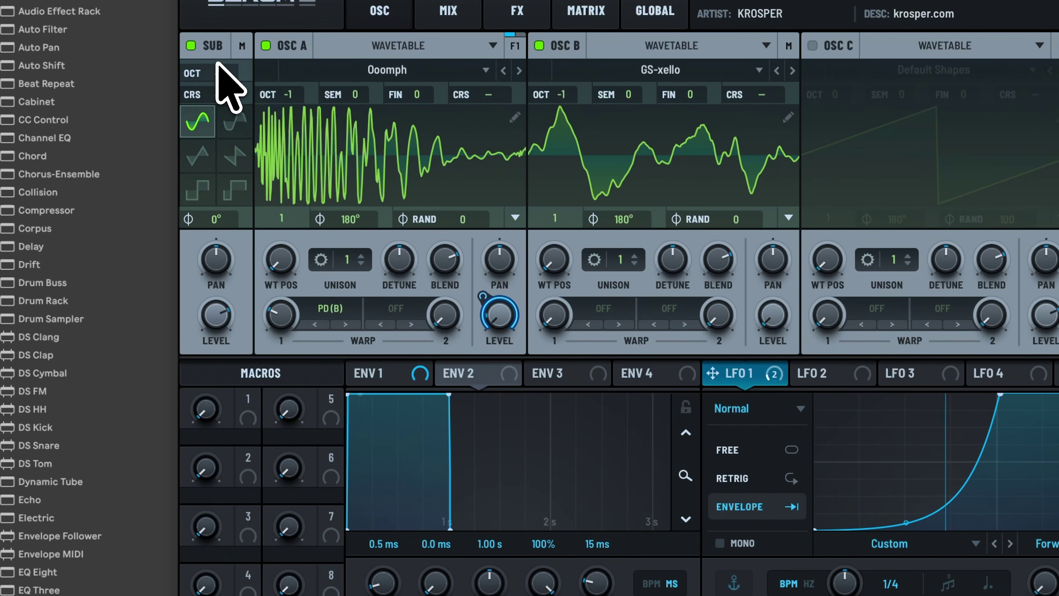
left_click_drag(213, 308, 213, 334)
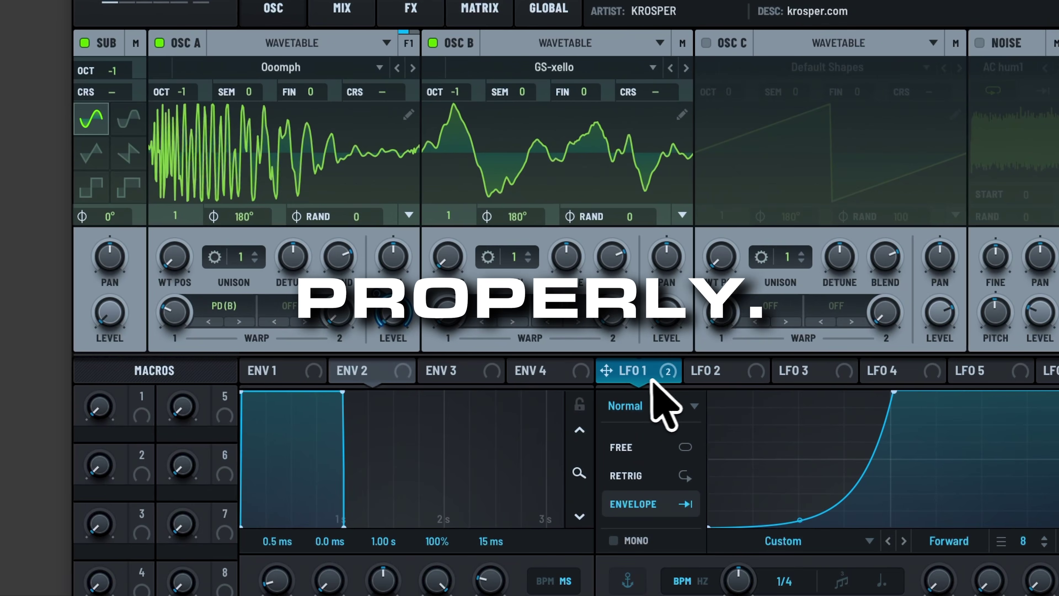
left_click_drag(607, 370, 116, 316)
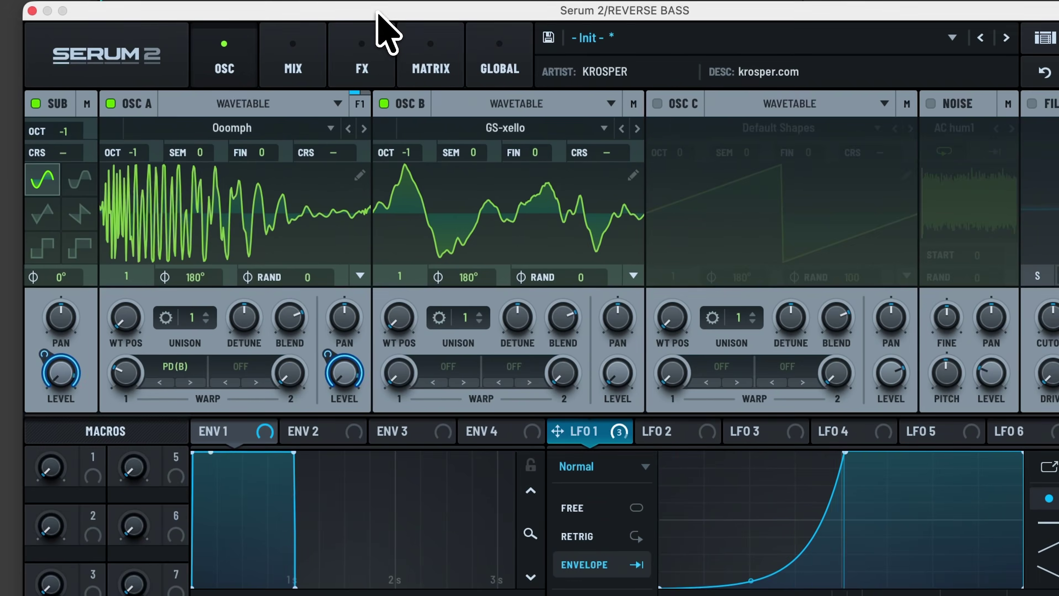
Step: Add a second Distortion to the main effects chain and place it between the Compressor and the Utility
left_click_drag(11, 25, 61, 416)
left_click_drag(432, 403, 429, 392)
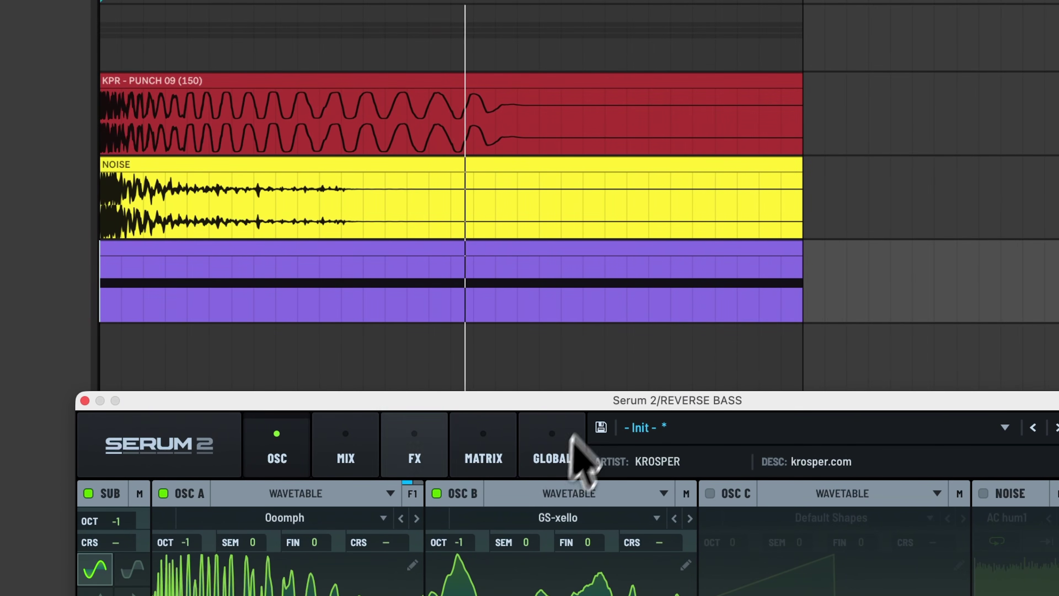
left_click(436, 436)
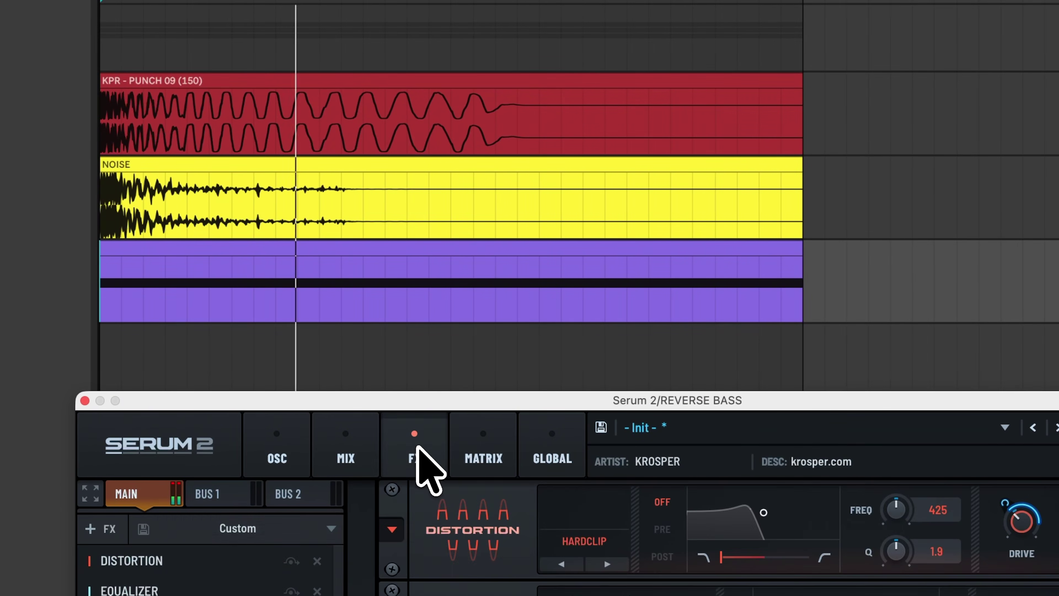
left_click(102, 529)
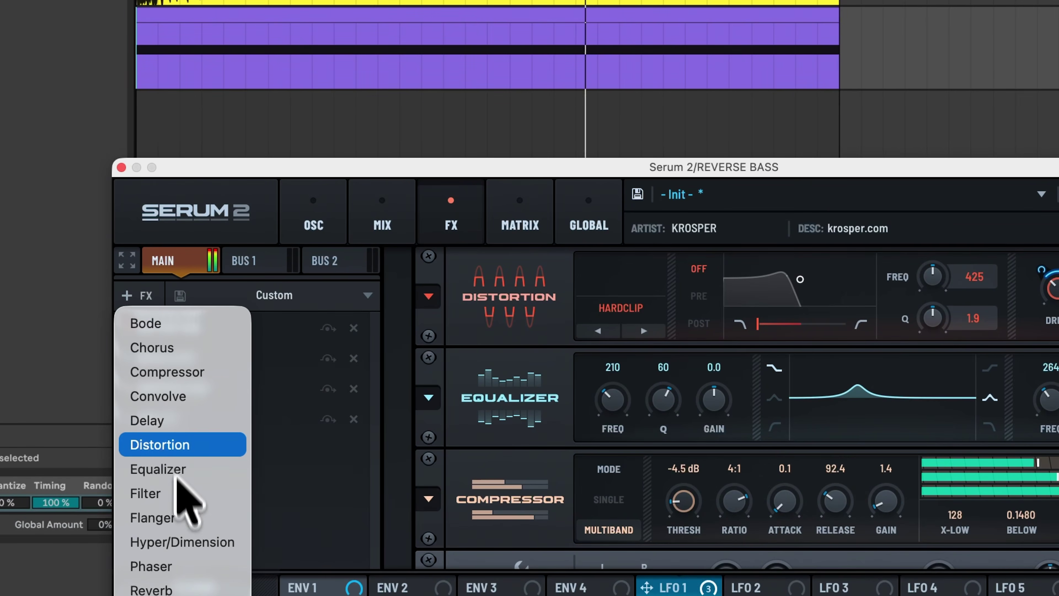
left_click(172, 443)
left_click_drag(224, 408, 225, 409)
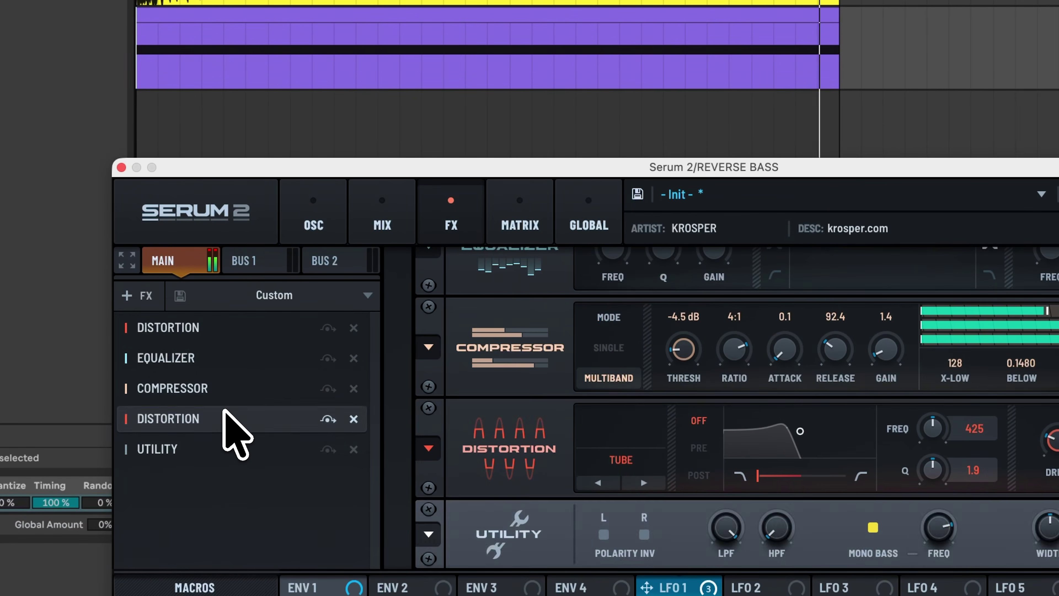
Step: Try the Zero-Square mode on the second Distortion and remove that effect from the chain
left_click(637, 459)
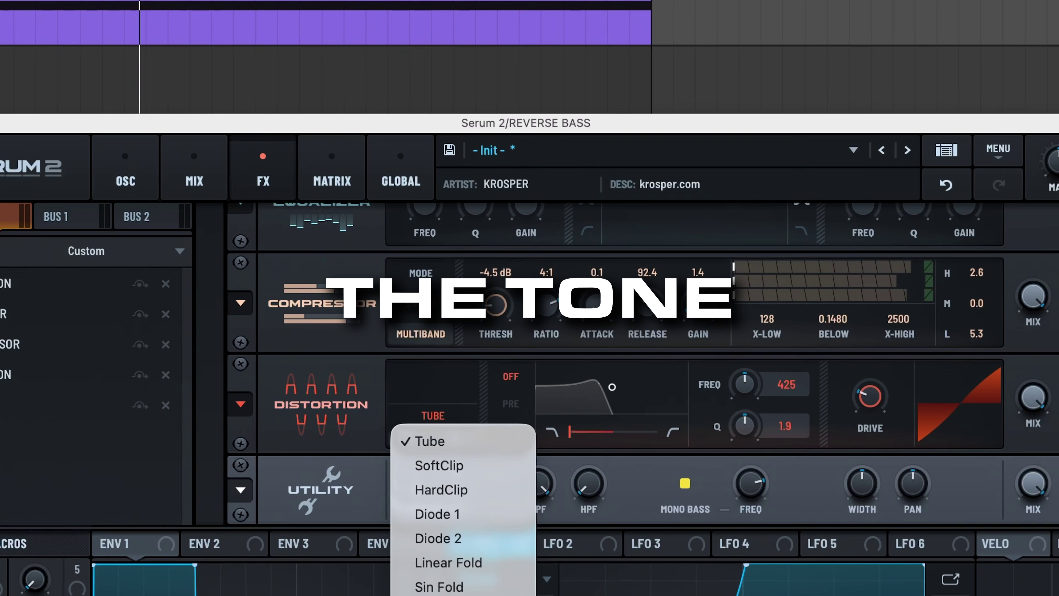
left_click(442, 594)
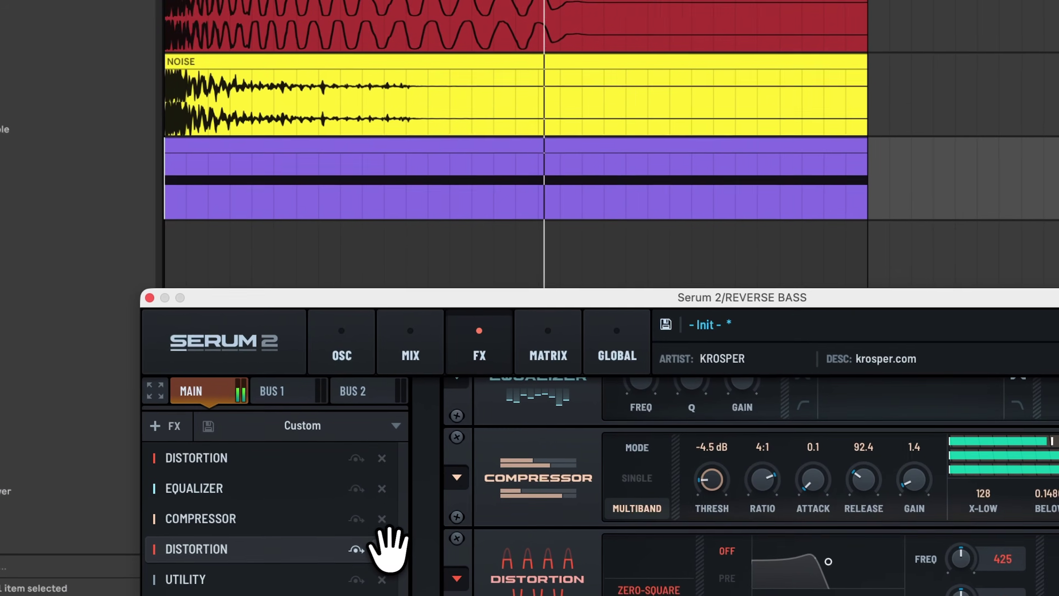
left_click(166, 374)
Step: Return to the oscillator page, load the Organ Cluster wavetable in oscillator A and turn off the sub oscillator
left_click_drag(465, 303, 367, 86)
left_click(296, 121)
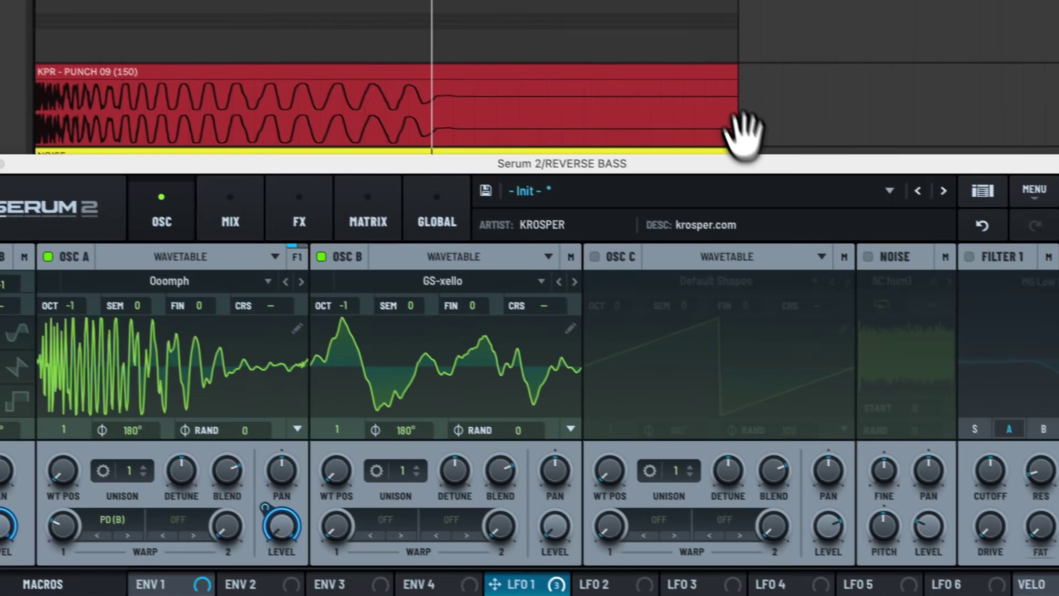
left_click_drag(518, 51, 576, 69)
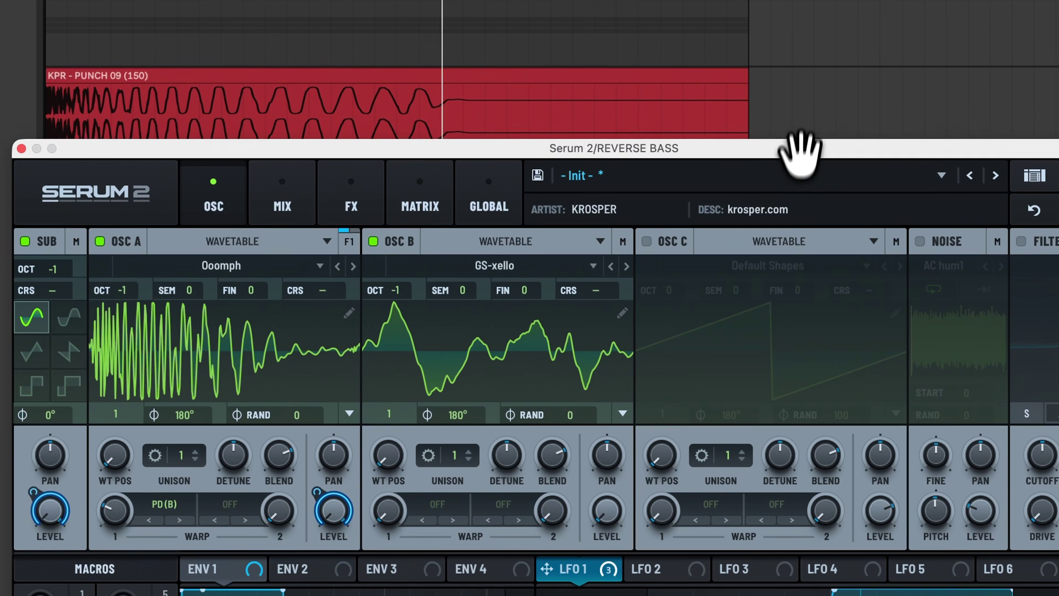
left_click_drag(798, 152, 797, 124)
left_click(351, 245)
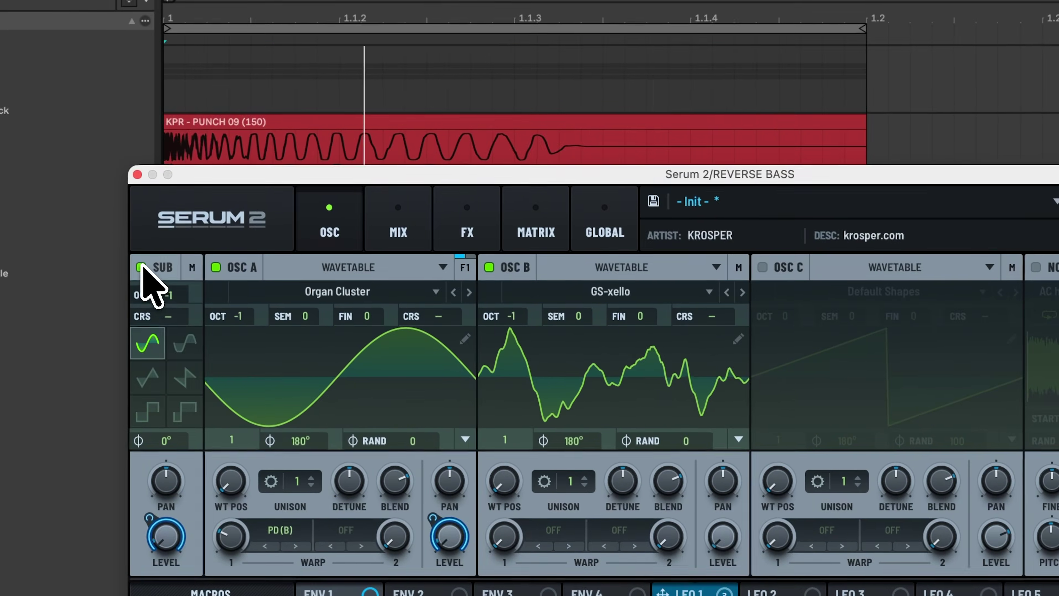
left_click(23, 220)
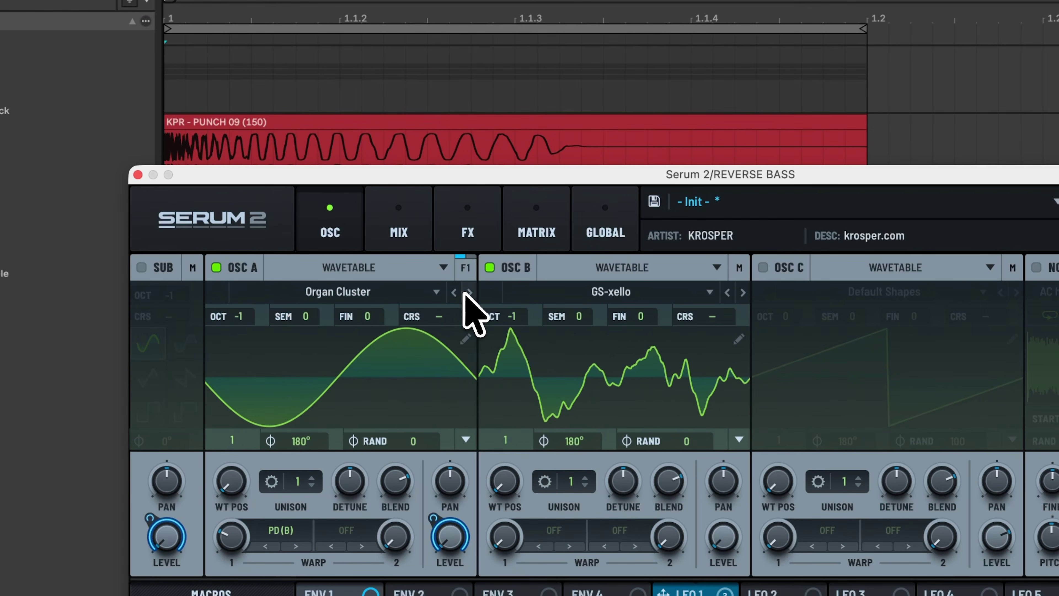
Step: Audition oscillator A's next wavetables through Random Partials and RCM Bass 2, settle on RCM Bass 1, and close the synth window
left_click(466, 293)
left_click(466, 294)
left_click_drag(490, 186, 494, 110)
left_click(469, 236)
left_click(470, 236)
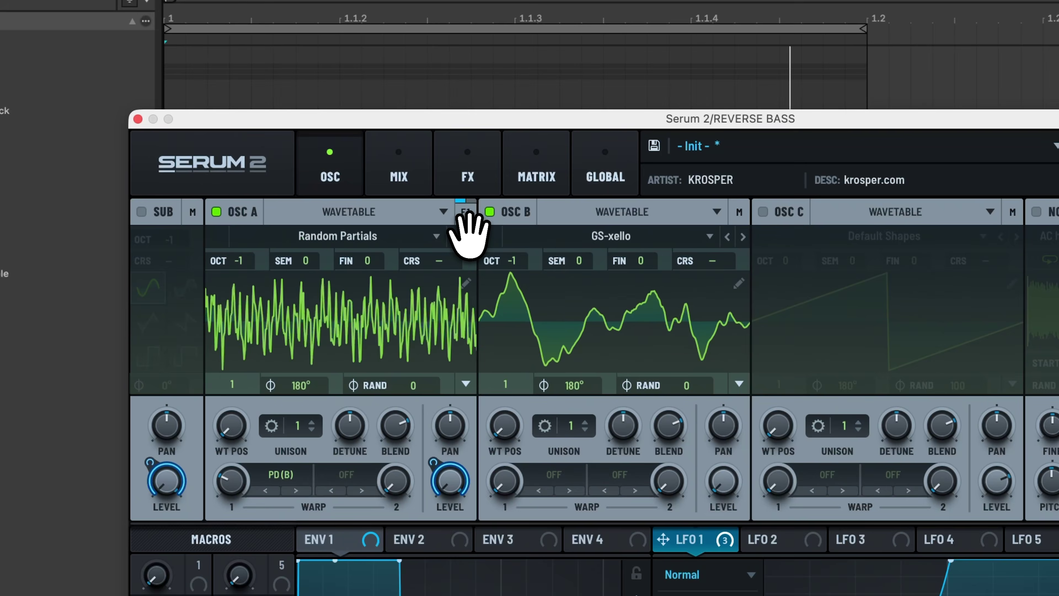
left_click(470, 236)
left_click(470, 237)
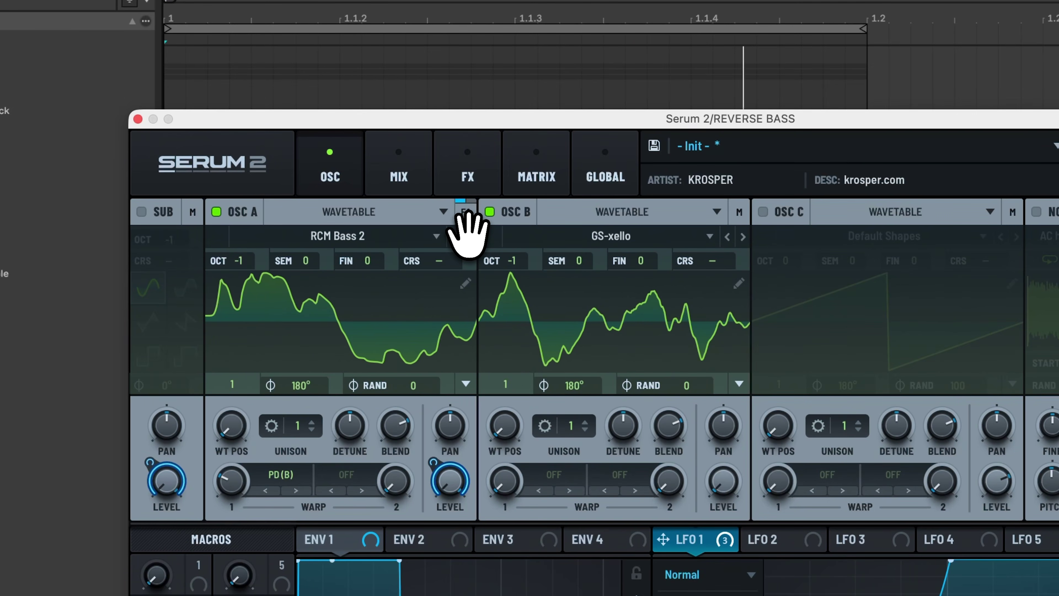
left_click(454, 236)
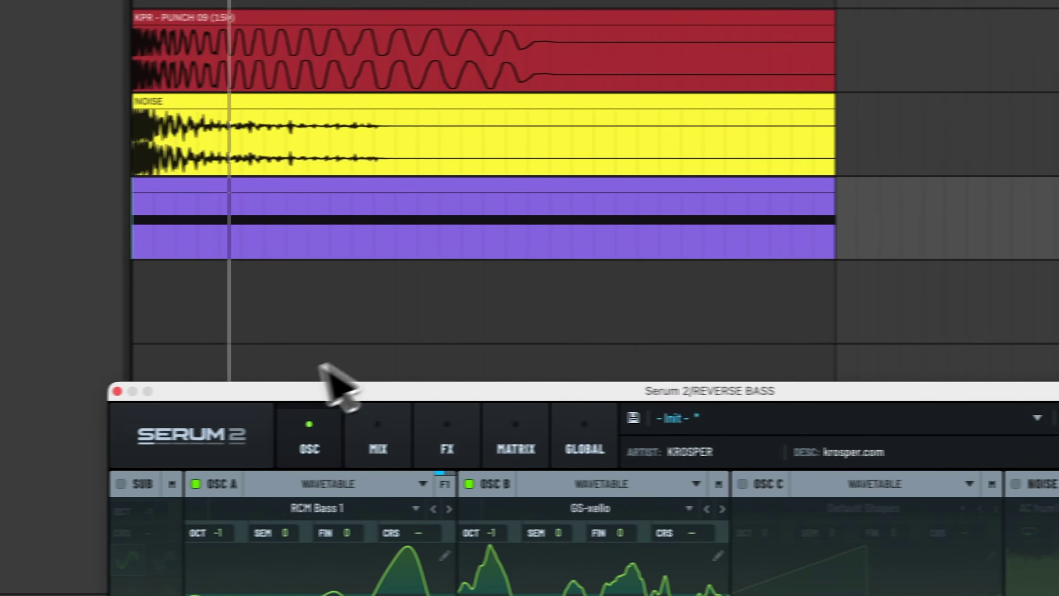
left_click(117, 391)
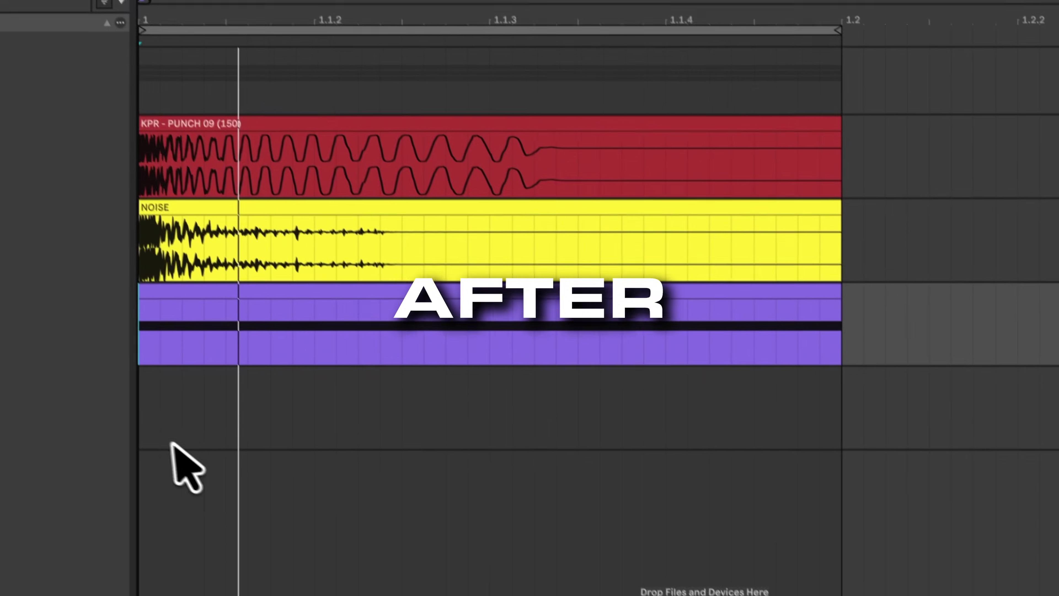
Step: Find the reverb effects in the device browser and load Hybrid Reverb onto the KICK group track
left_click(144, 423)
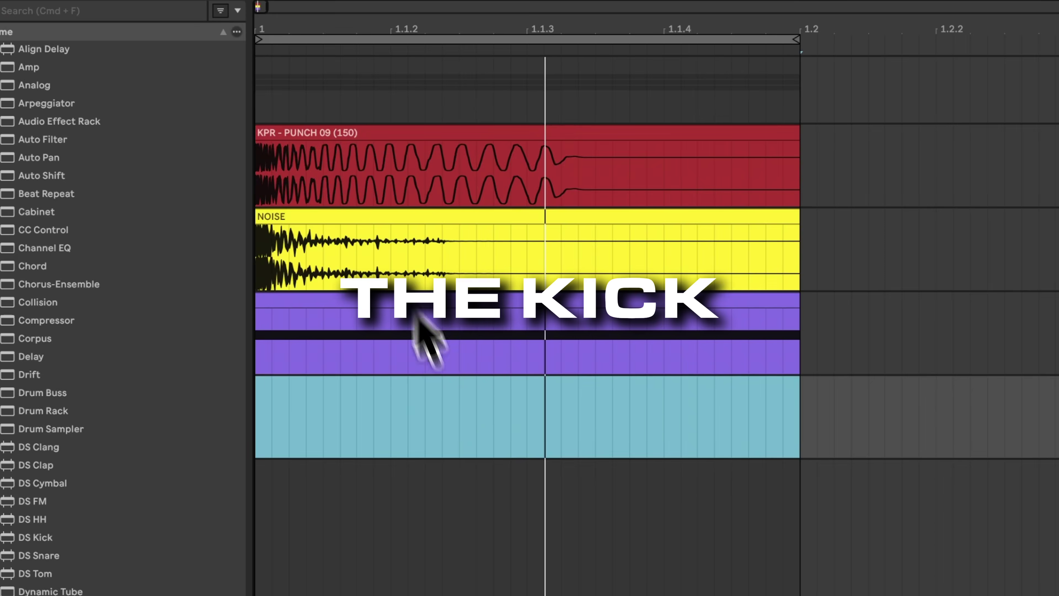
left_click(142, 15)
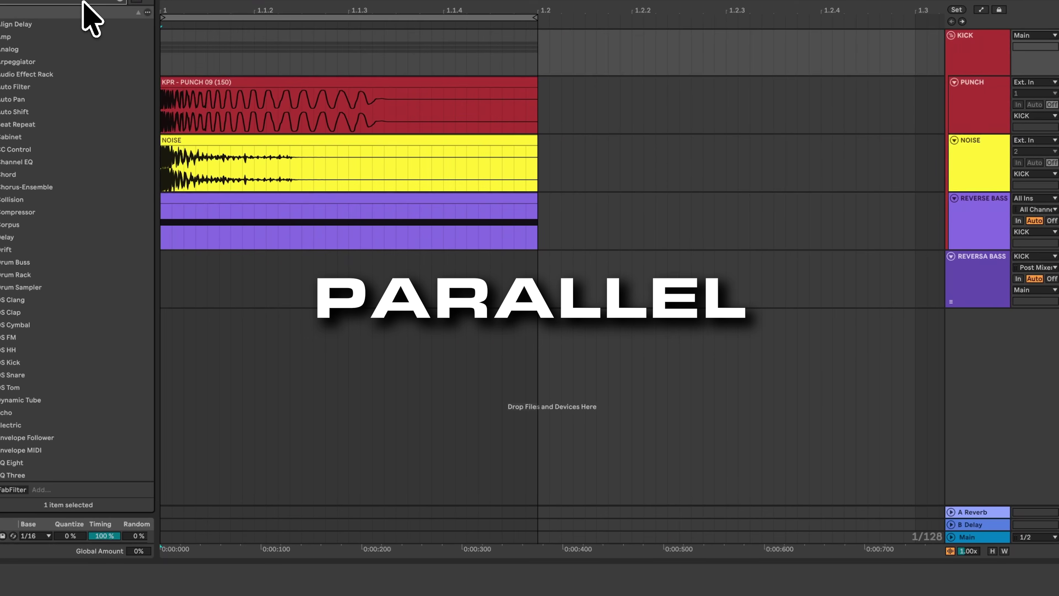
type("reverb")
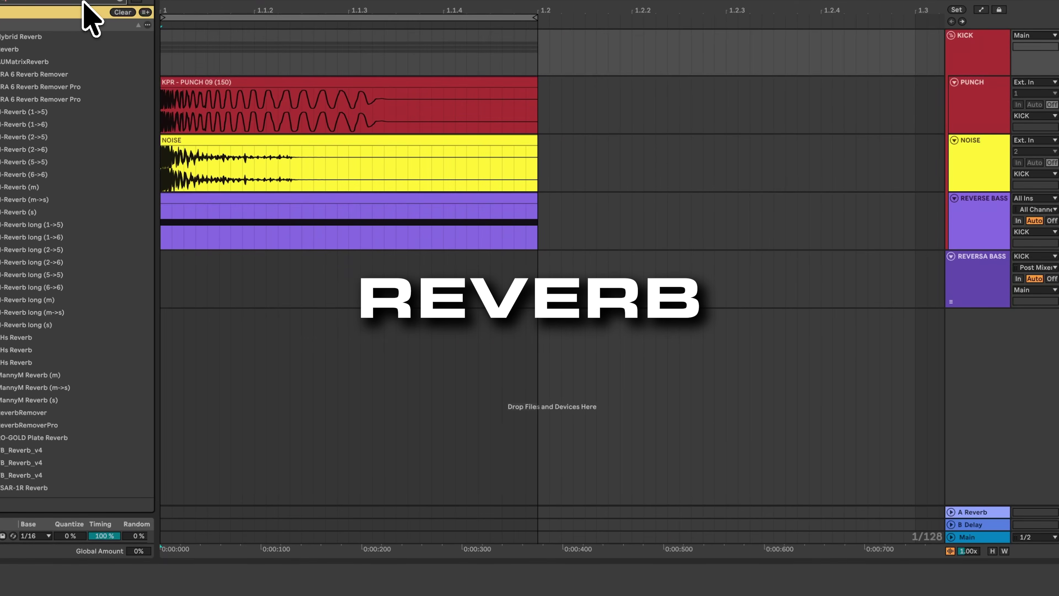
key("Return")
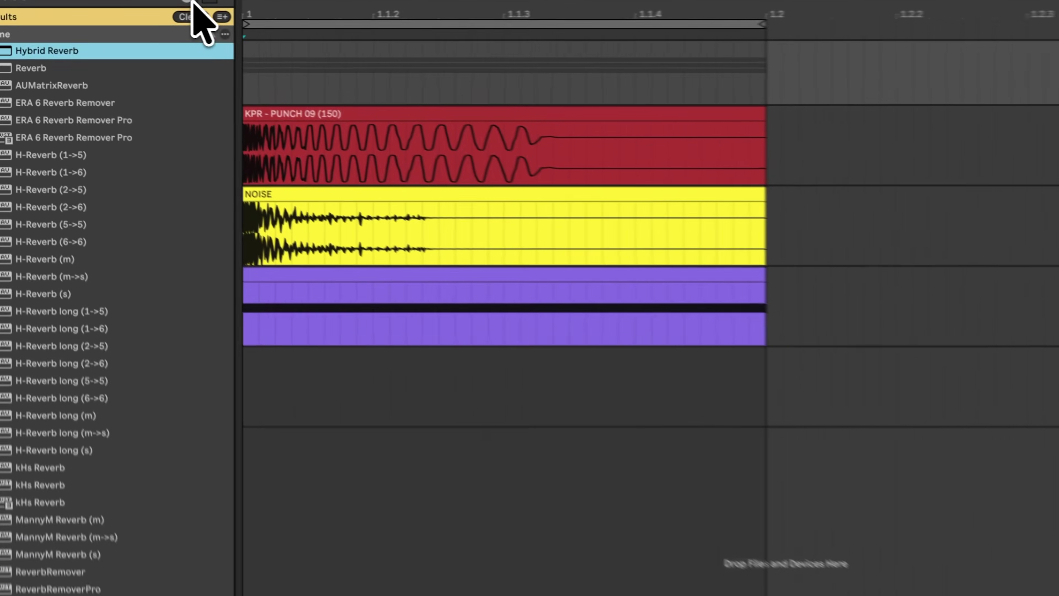
left_click(122, 11)
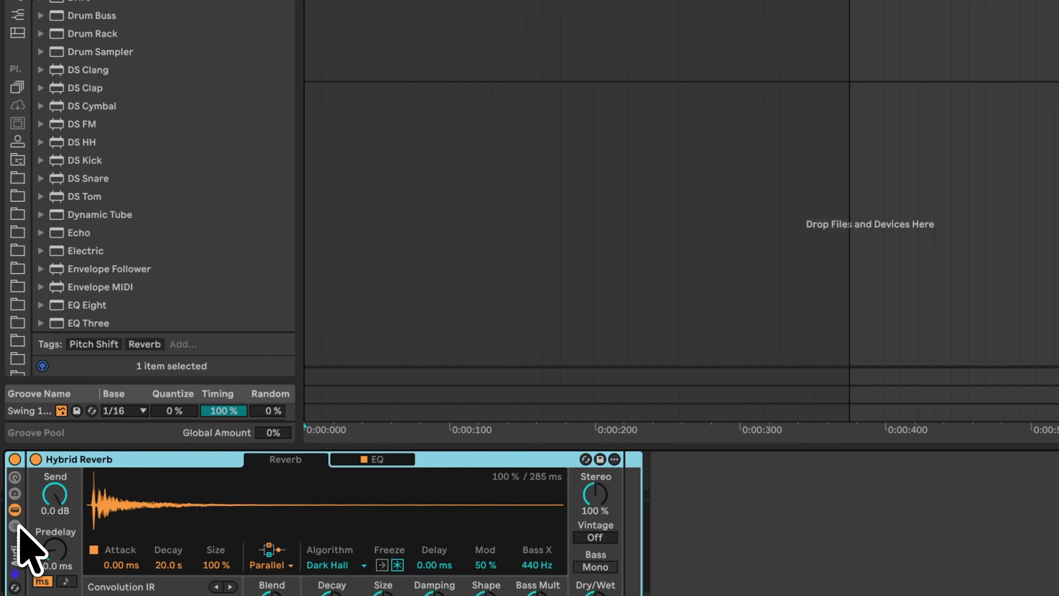
Step: Group the Hybrid Reverb into an Audio Effect Rack with a parallel empty chain and show the reverb chain's volume automation
key("ctrl+g")
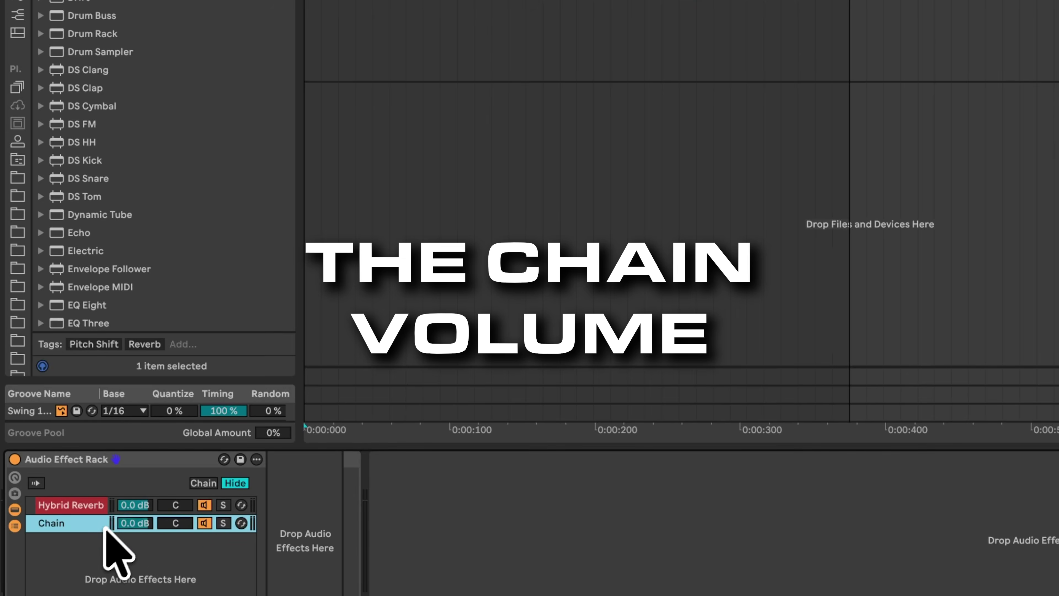
right_click(129, 505)
left_click(199, 137)
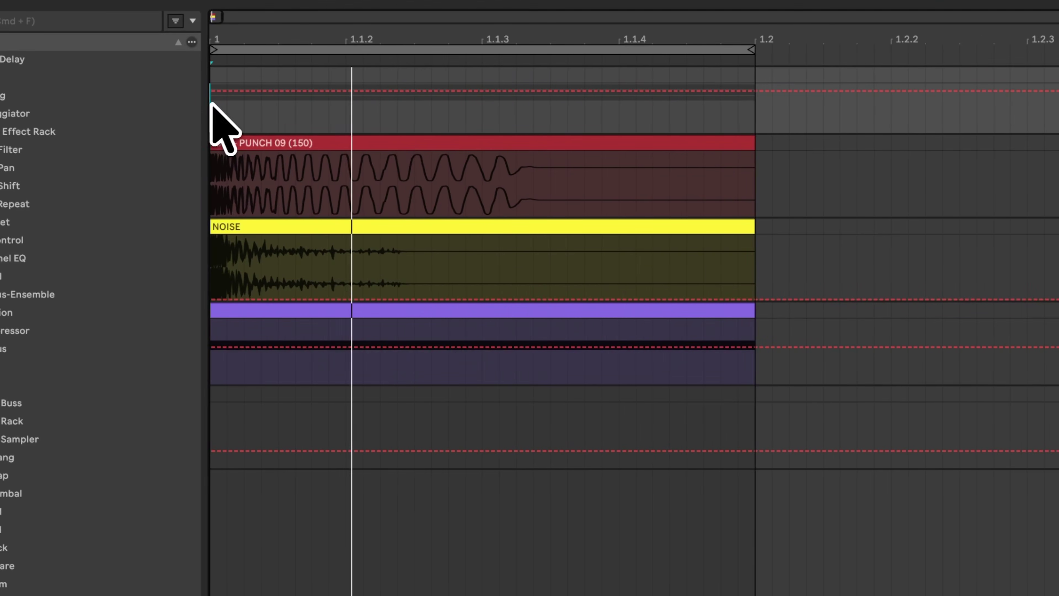
Step: Shape the reverb chain's volume automation with a short rise at the start and a curved fall to -52.0 dB at 1.2
scroll(217, 108, "up", 5)
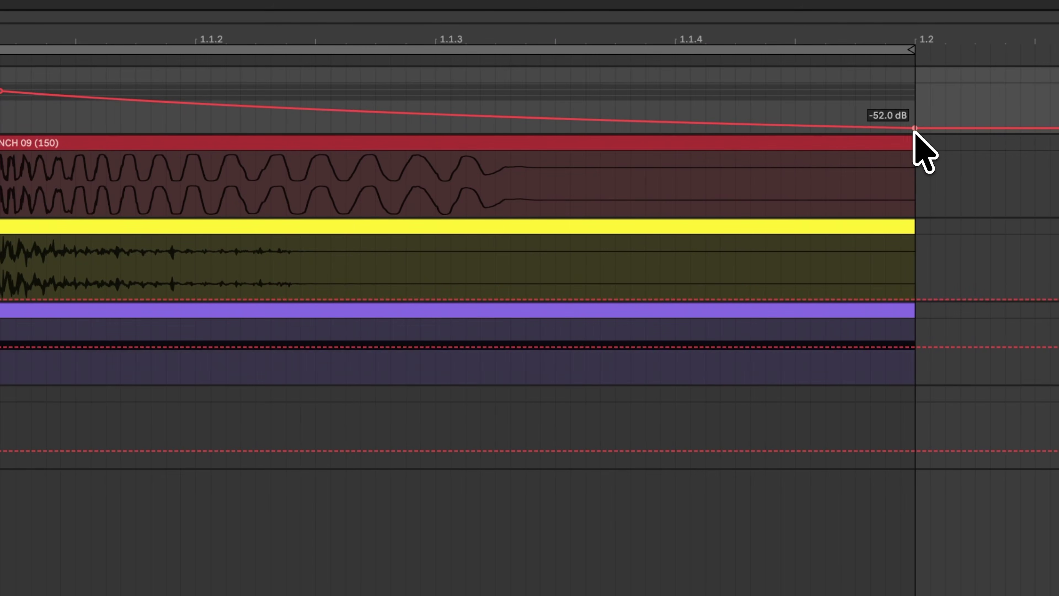
key("minus")
key("a")
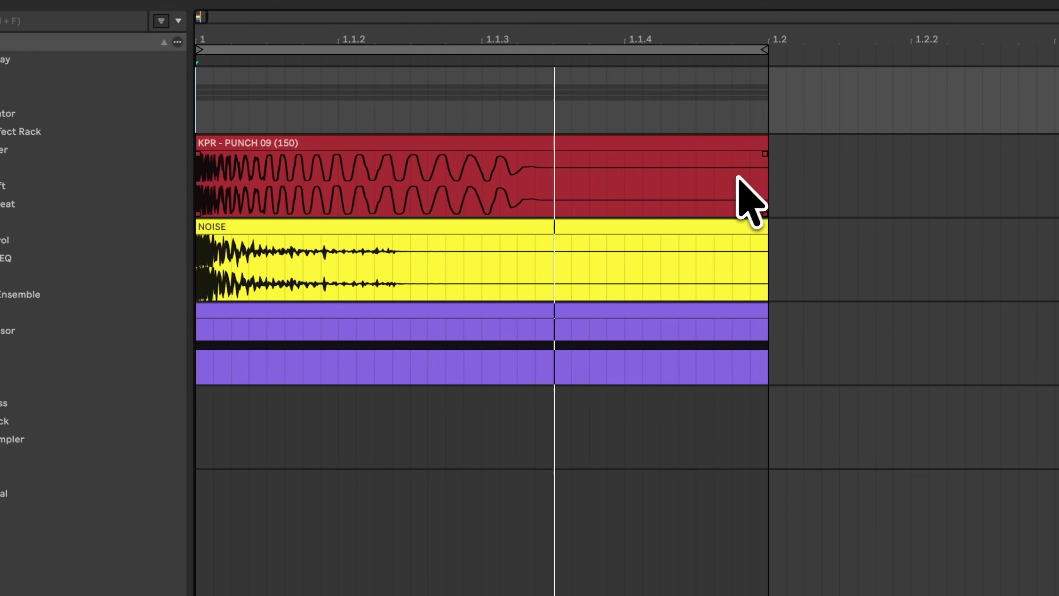
key("a")
key("plus")
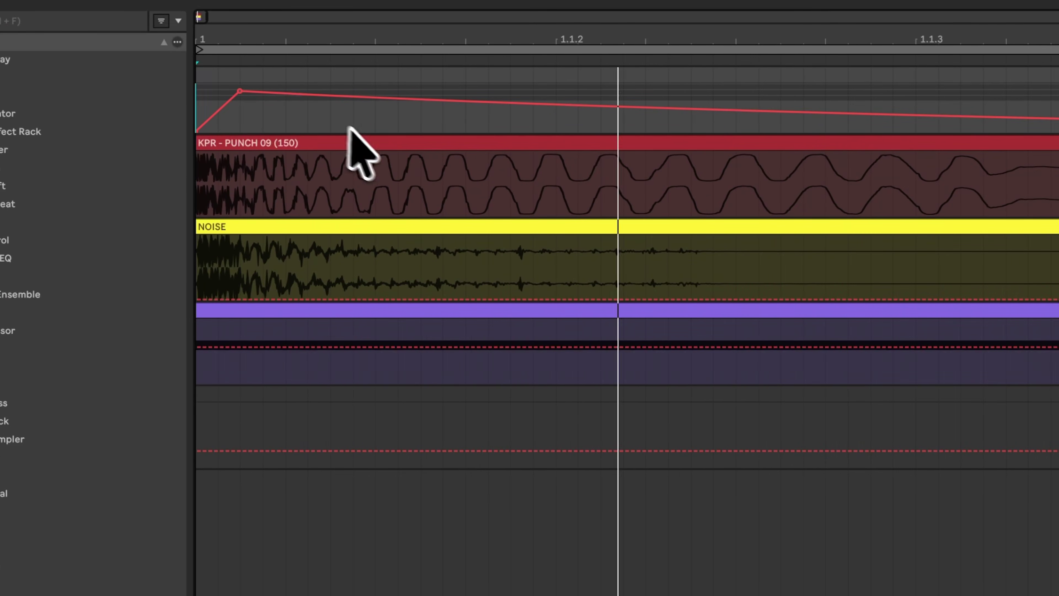
Step: Lower the peak of the reverb chain's volume automation to -3.0 dB and return to the clip view
key("minus")
key("a")
key("a")
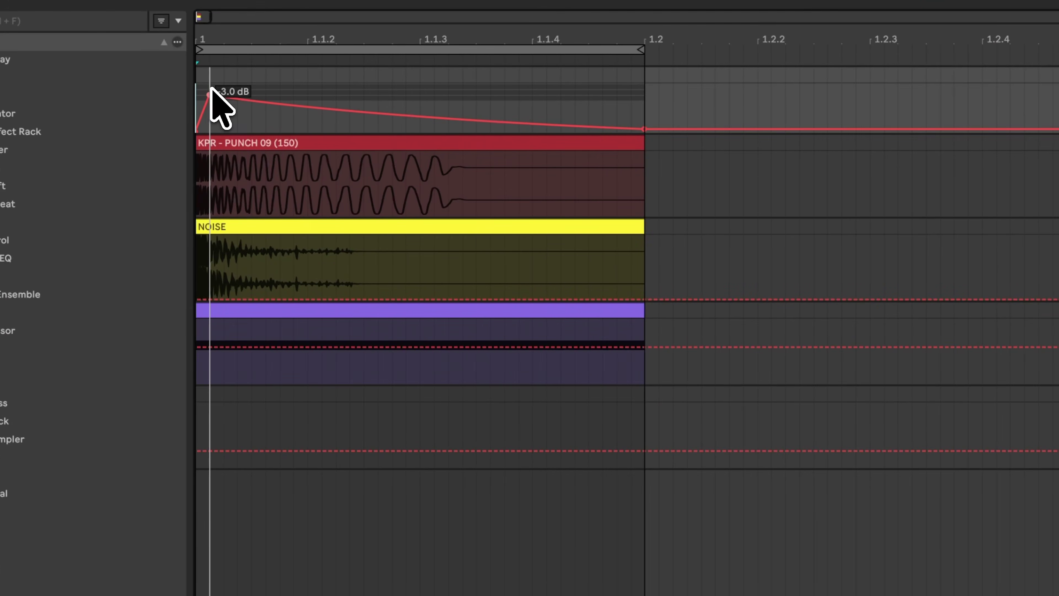
key("a")
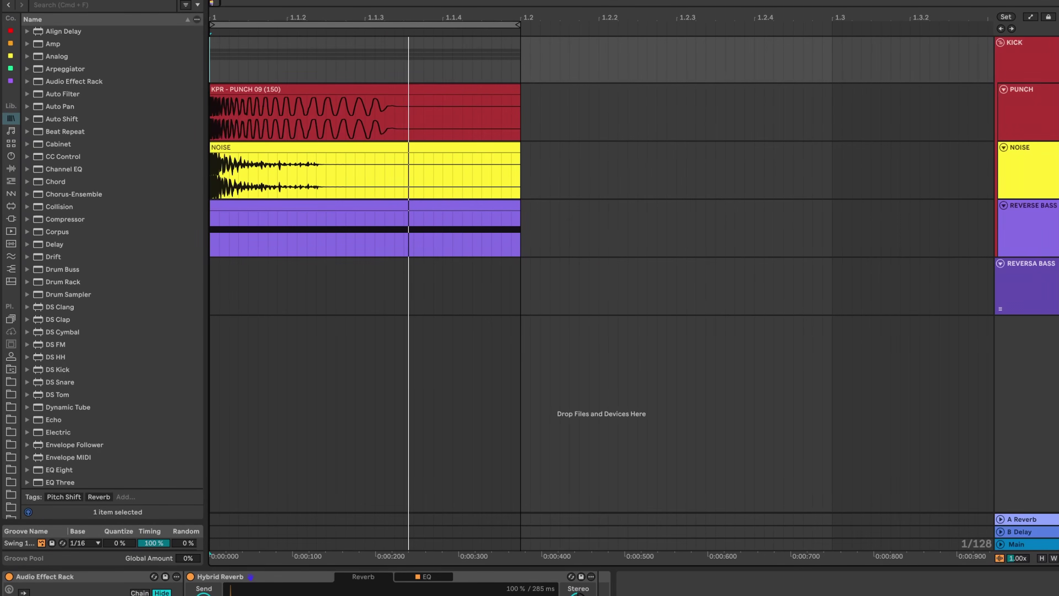
Step: Bend the opening rise of the reverb chain's volume automation into a curve and hide the automation
key("a")
scroll(225, 118, "up", 5)
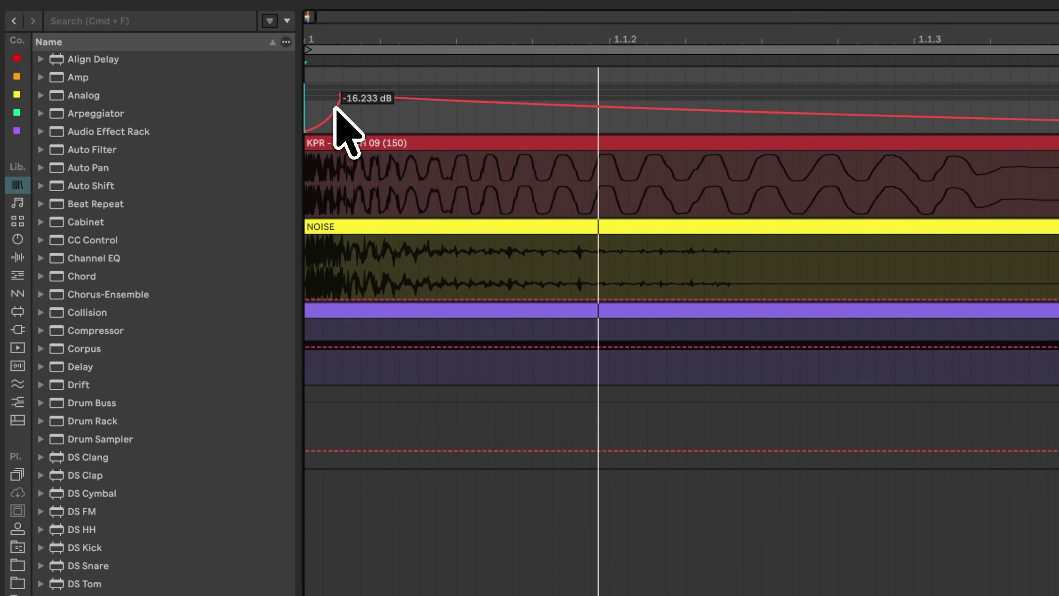
scroll(369, 138, "down", 5)
scroll(369, 138, "up", 2)
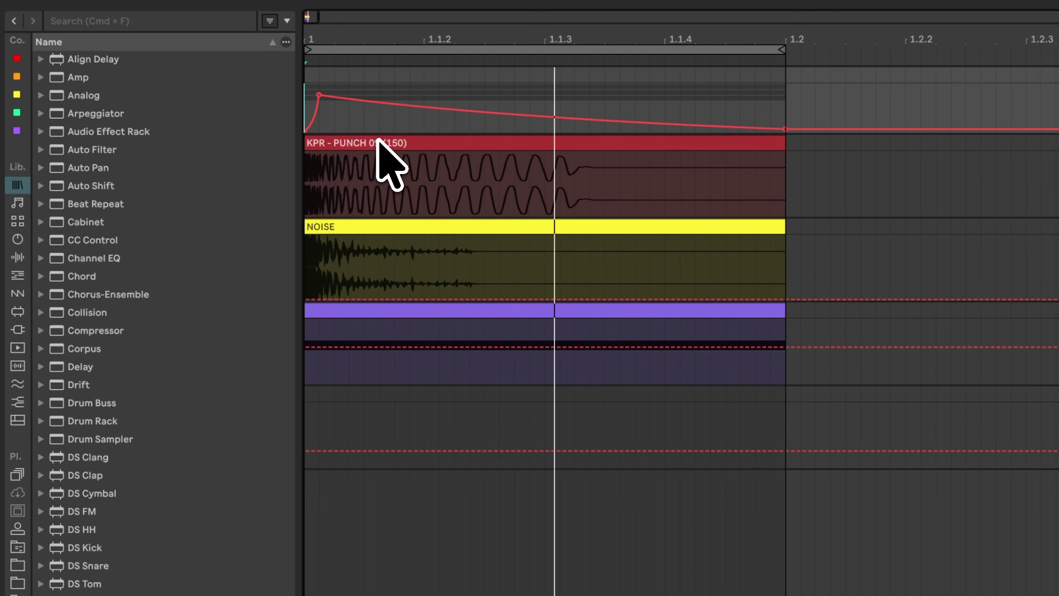
key("a")
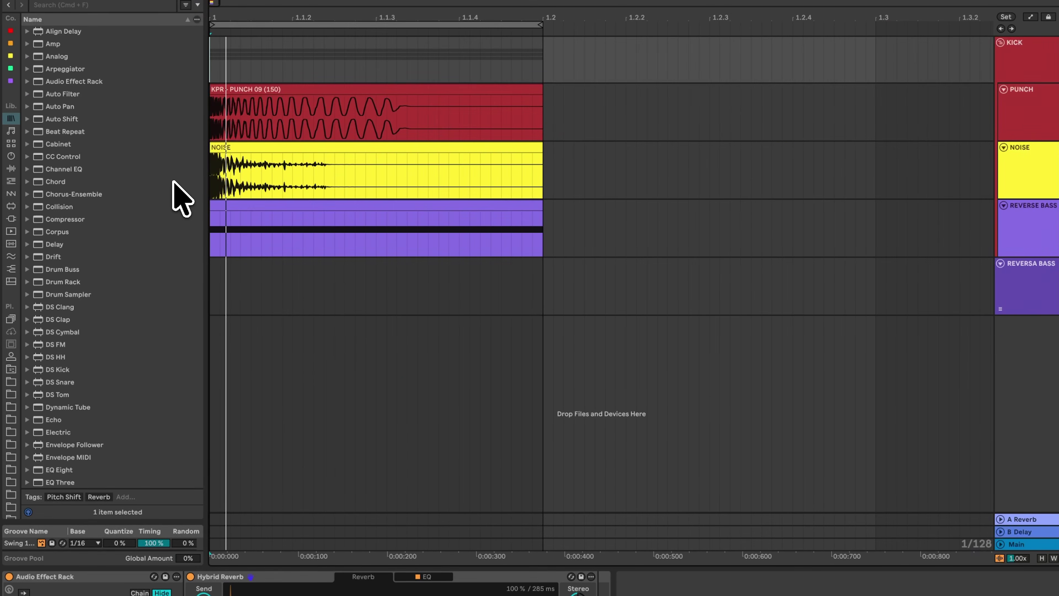
Step: Search the device browser for Pro-Q and load Pro-Q 3 after the rack on the KICK group
left_click(75, 3)
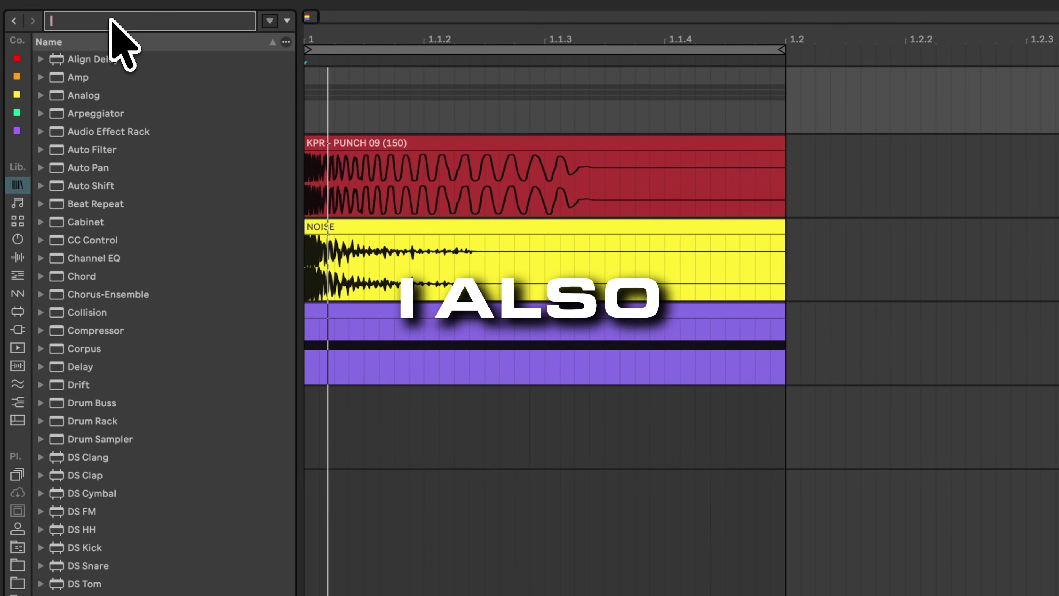
type("pro-q")
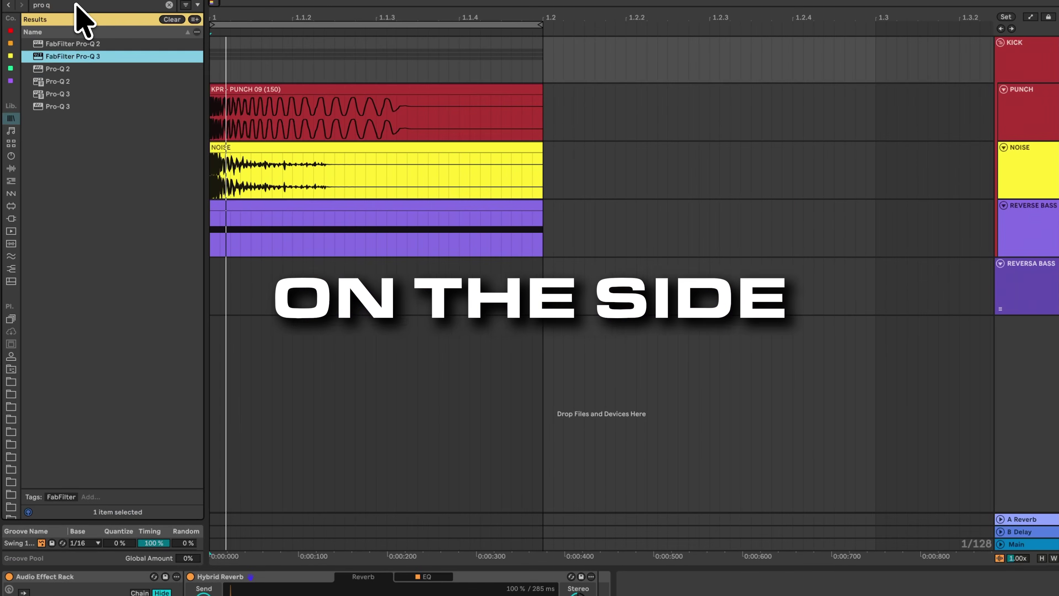
key("Down")
key("Down")
key("Down")
key("Return")
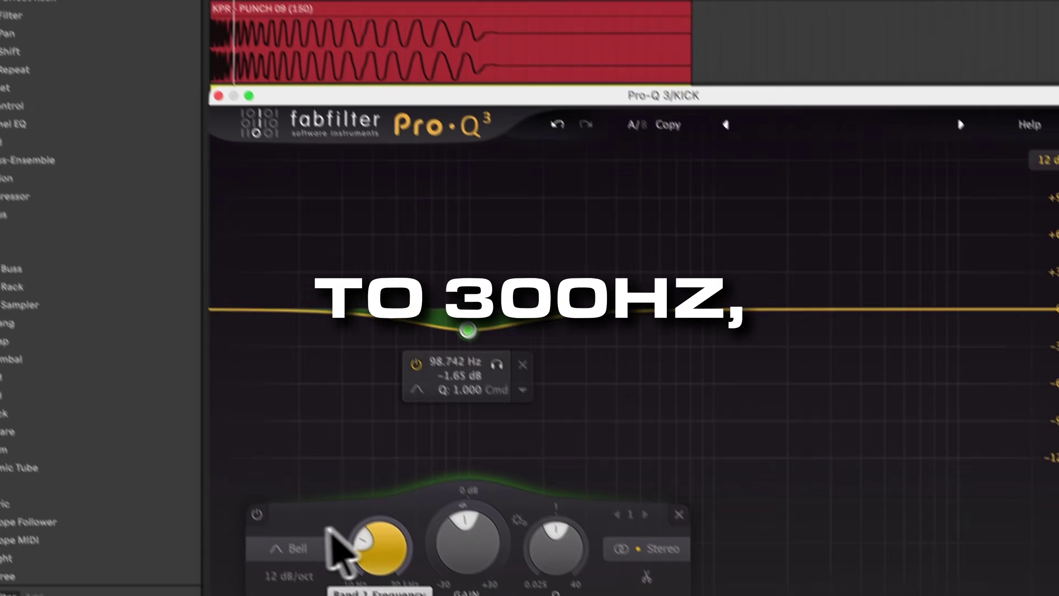
Step: Set the Pro-Q 3 band to a 12 dB/oct Low Cut on the side signal at about 273.82 Hz and close the plug-in
left_click(267, 538)
left_click(279, 378)
left_click_drag(451, 289, 499, 289)
left_click(320, 529)
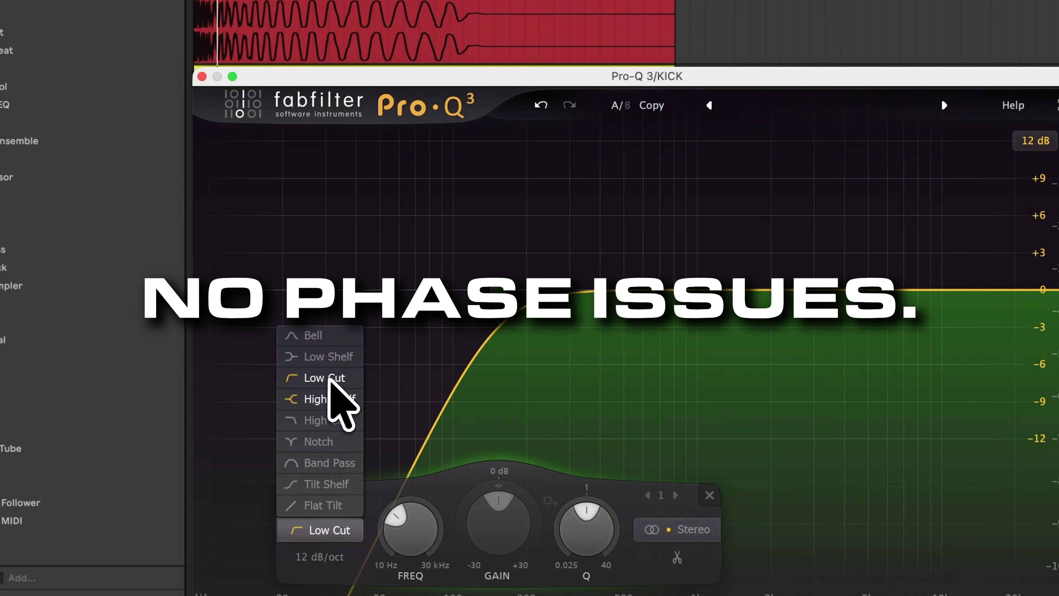
left_click(329, 378)
left_click(675, 529)
left_click(667, 422)
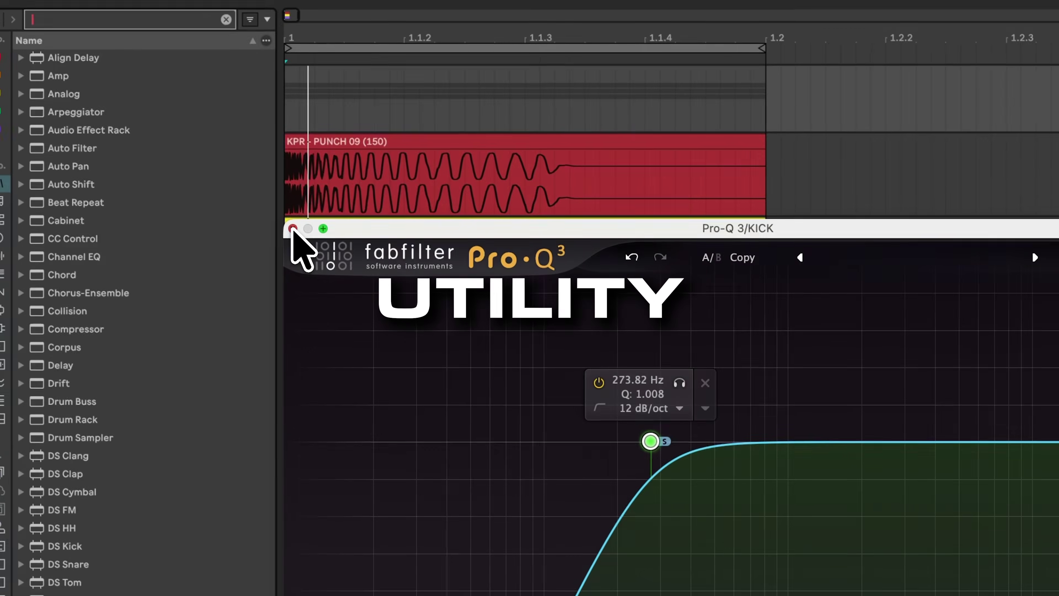
left_click(202, 76)
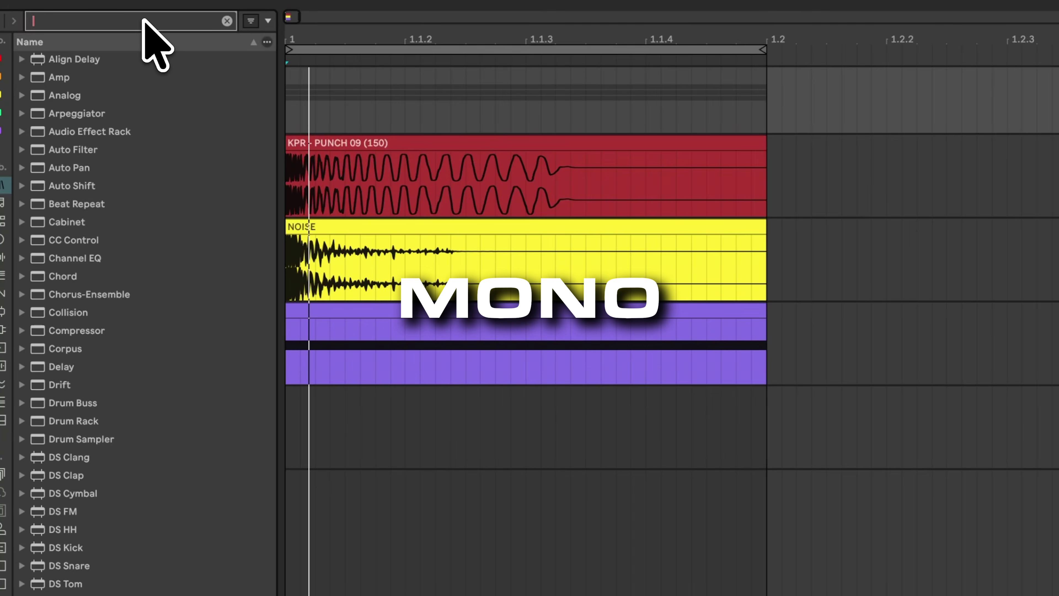
Step: Load a Utility after Pro-Q 3, enable Bass Mono and set its frequency to 180 Hz
type("utili")
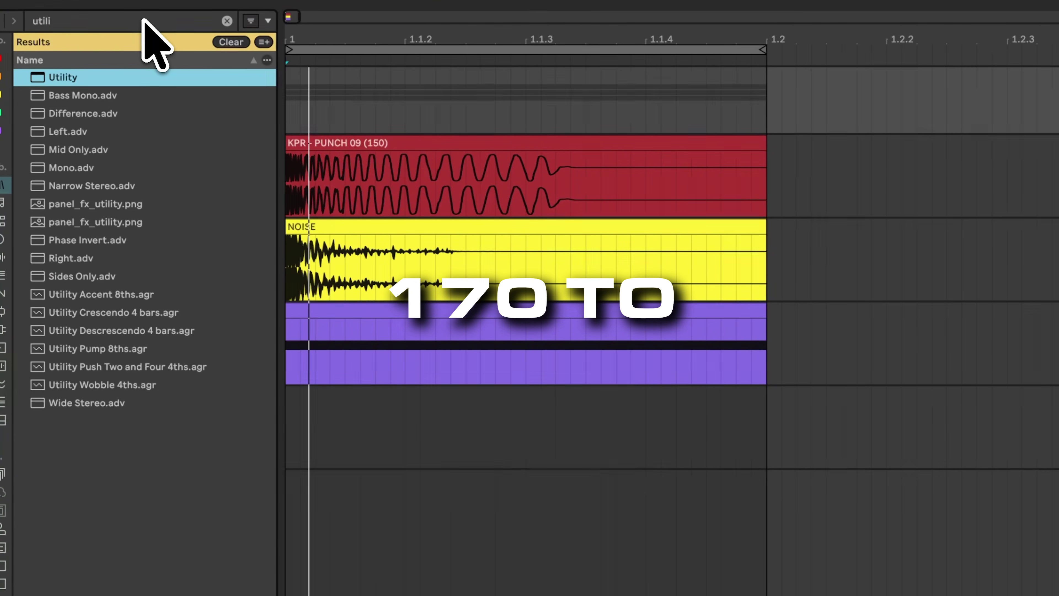
left_click(226, 21)
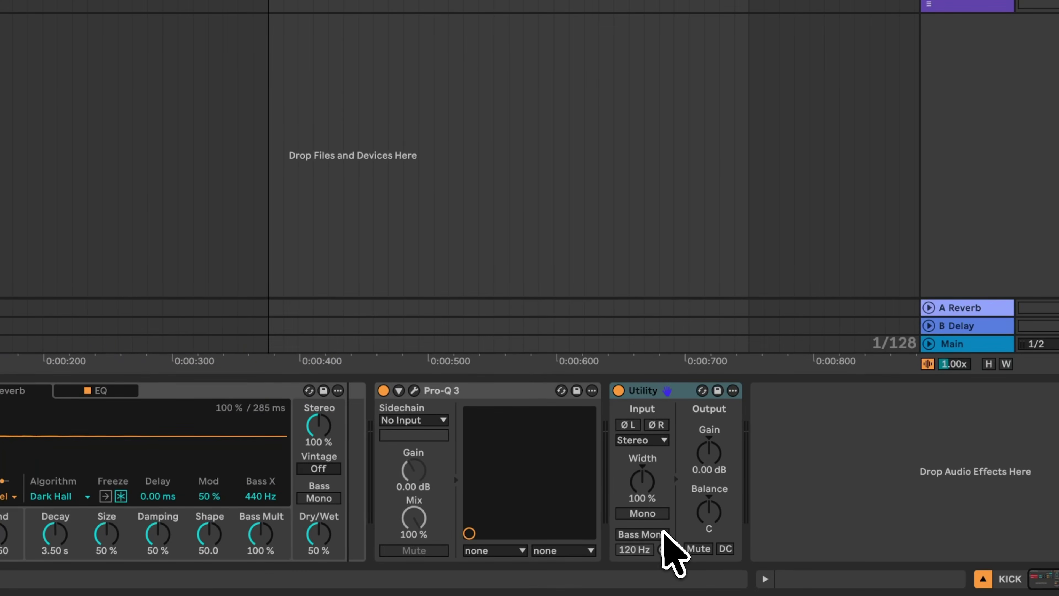
left_click(648, 539)
type("1")
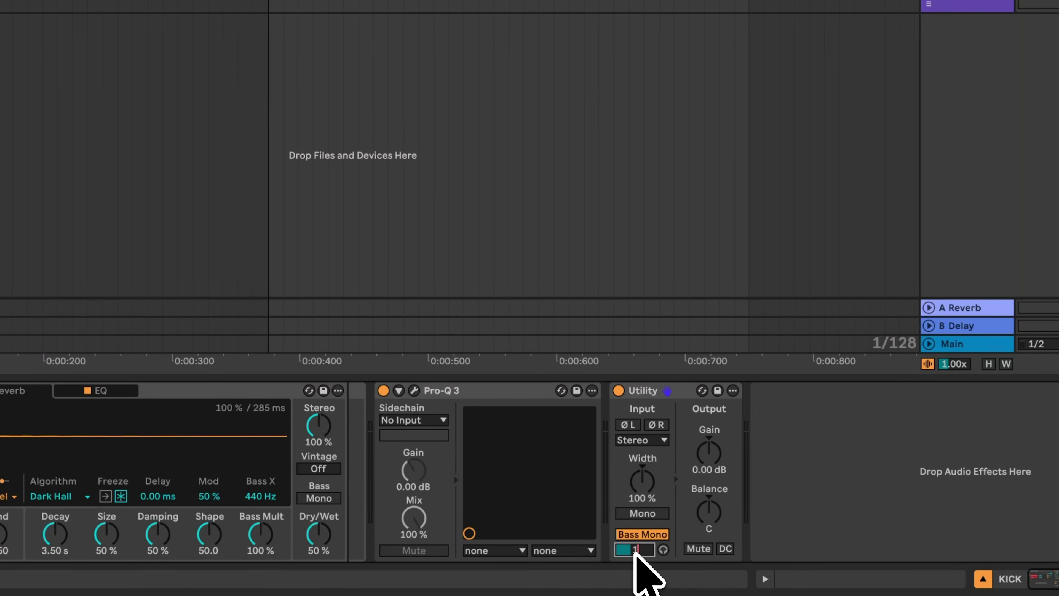
type("80")
key("Return")
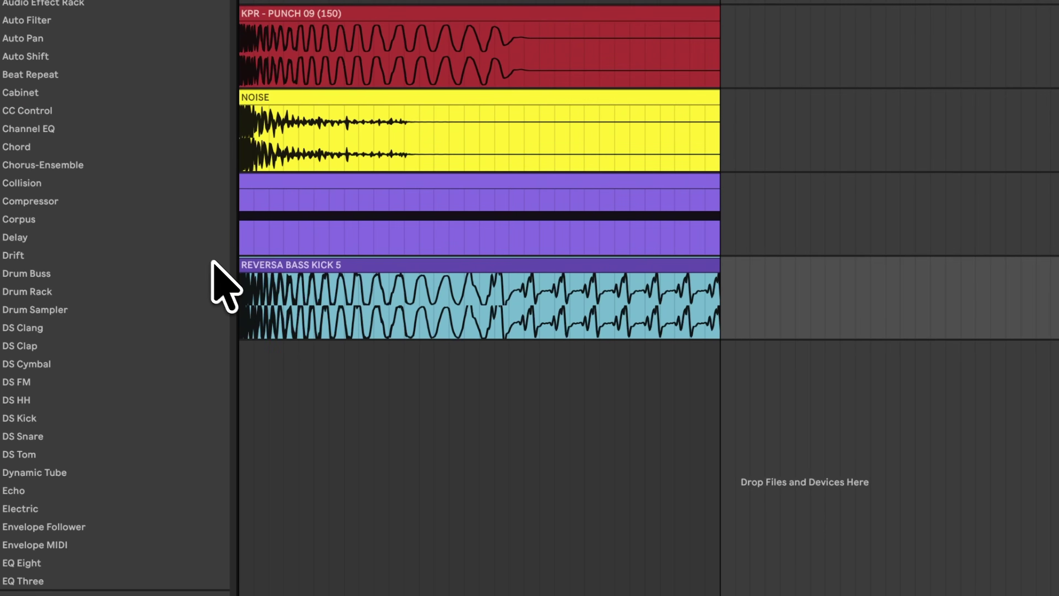
Step: Play back the REVERSA BASS KICK 5 clip and examine its waveform against the kick layers
left_click(243, 317)
scroll(385, 309, "down", 2)
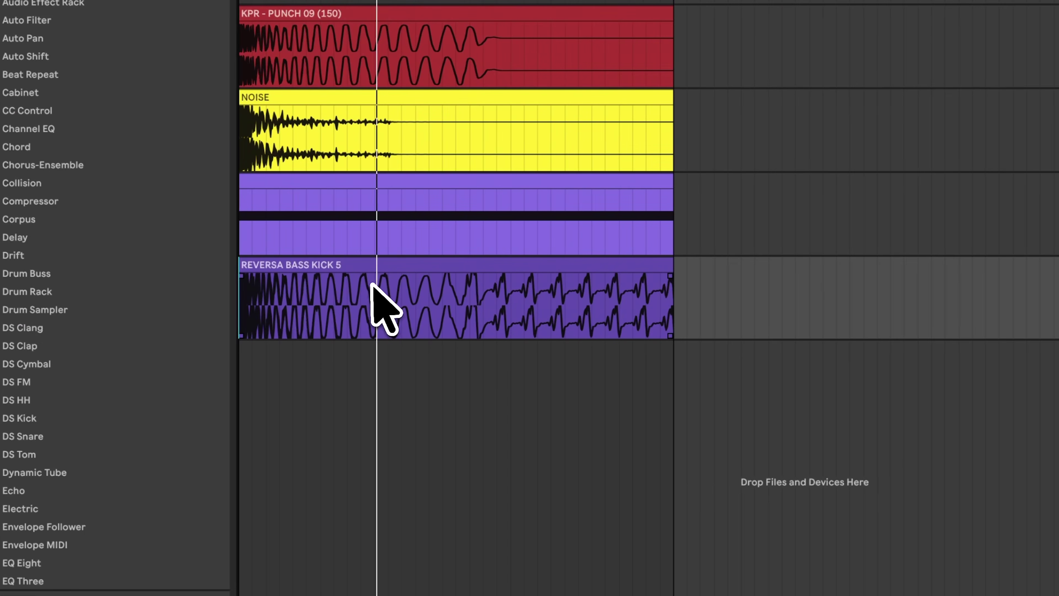
scroll(372, 286, "down", 1)
scroll(371, 285, "up", 3)
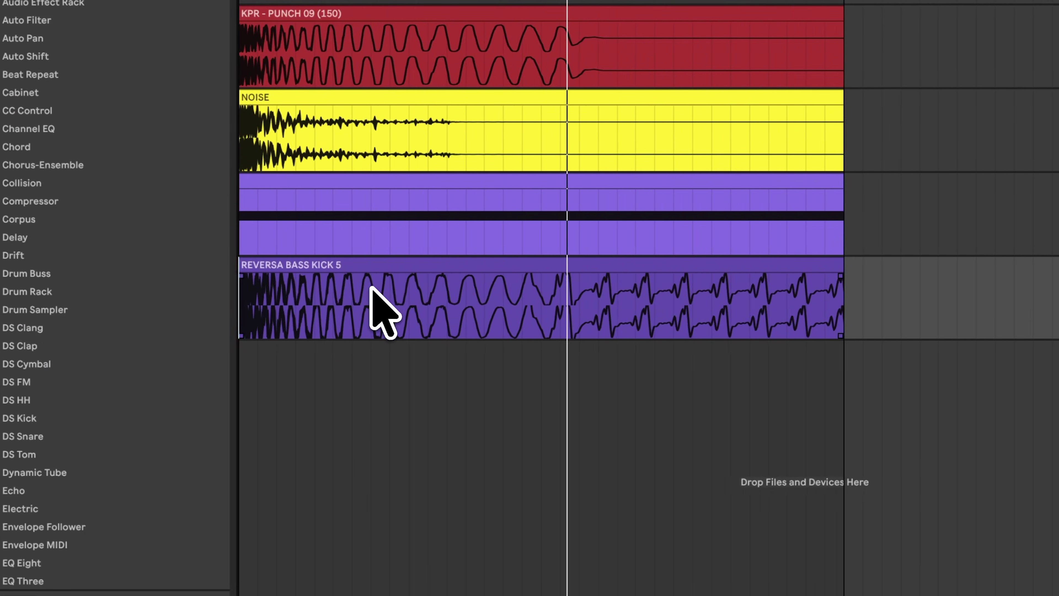
scroll(372, 288, "down", 2)
scroll(372, 288, "down", 2)
left_click(367, 286)
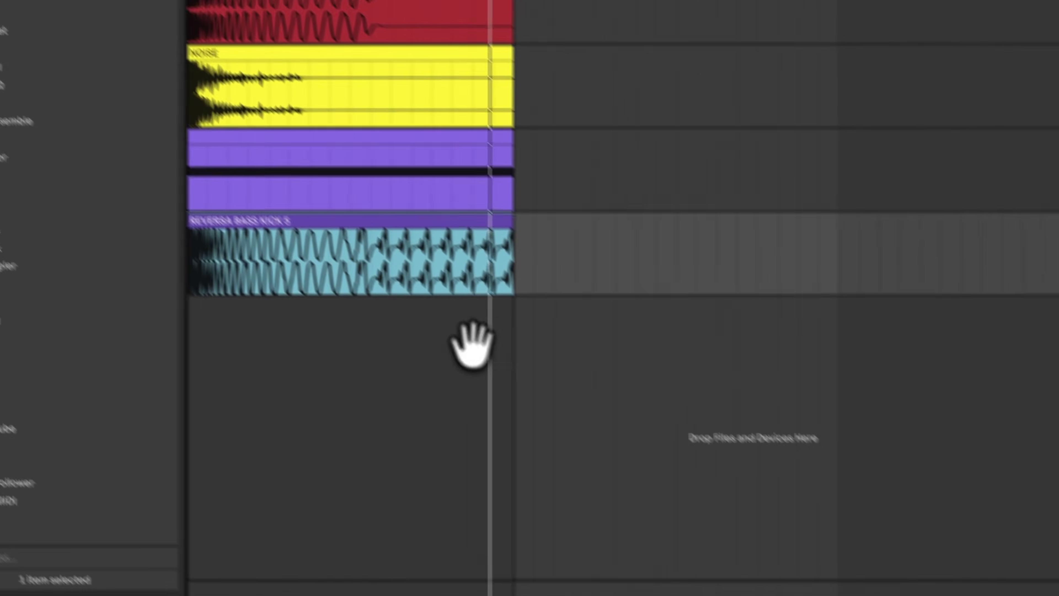
scroll(451, 368, "down", 2)
scroll(360, 288, "down", 2)
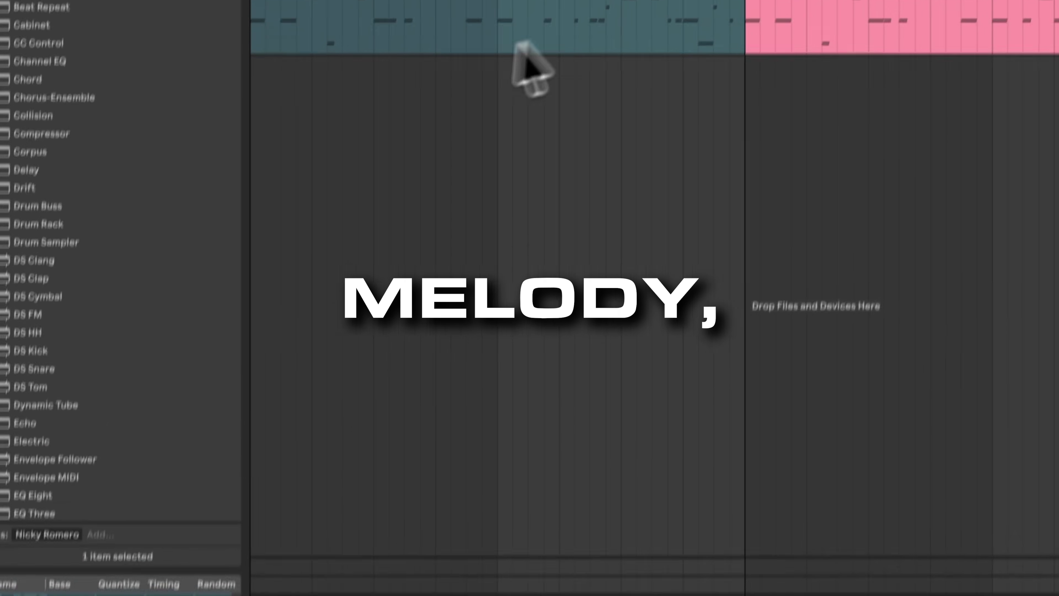
Step: Look through the KROSPER SC lead presets in Vital's preset browser for the melody
left_click(256, 50)
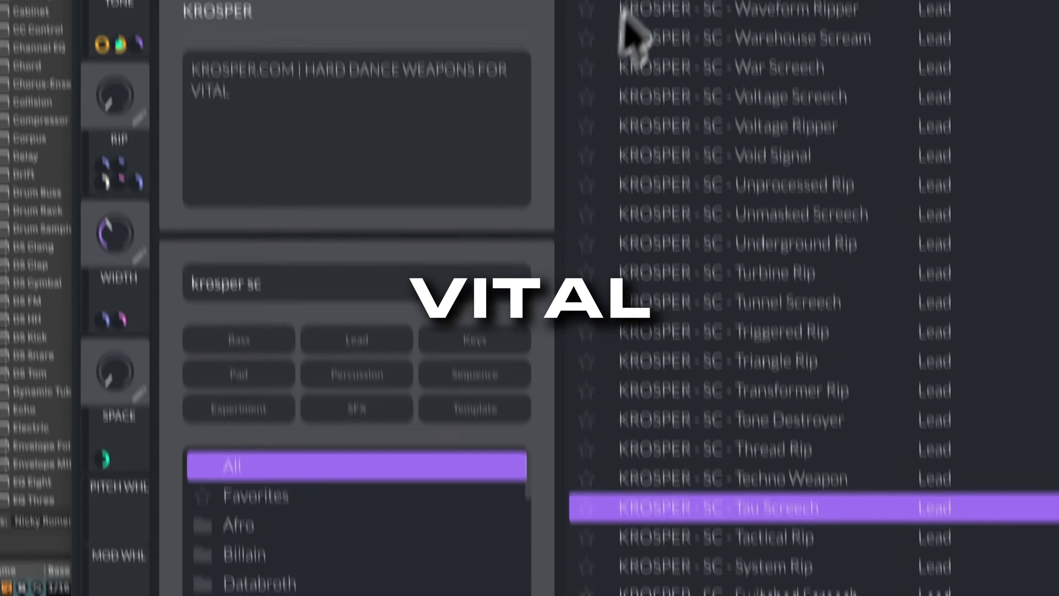
scroll(756, 264, "down", 10)
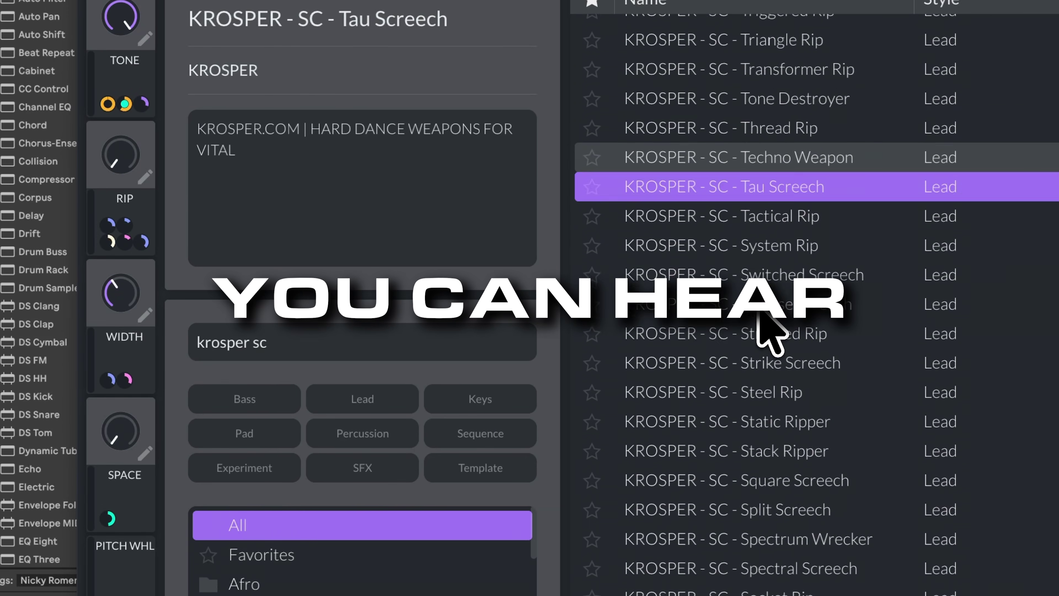
scroll(759, 306, "down", 5)
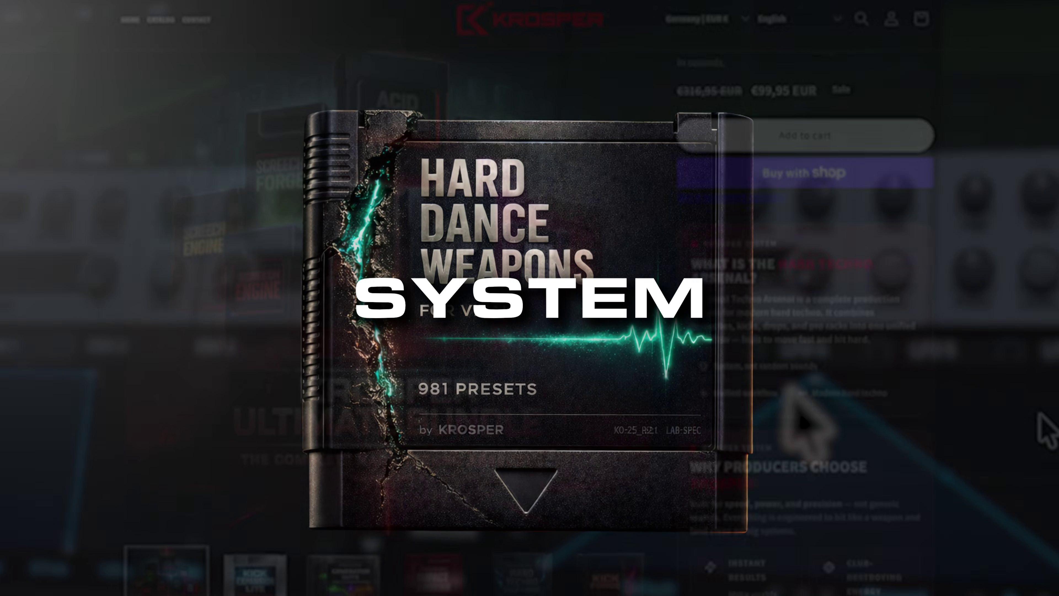
Step: Switch to the KROSPER website and look through the Ultimate Bundle page down to its audio previews
scroll(1039, 420, "down", 10)
scroll(1039, 419, "down", 12)
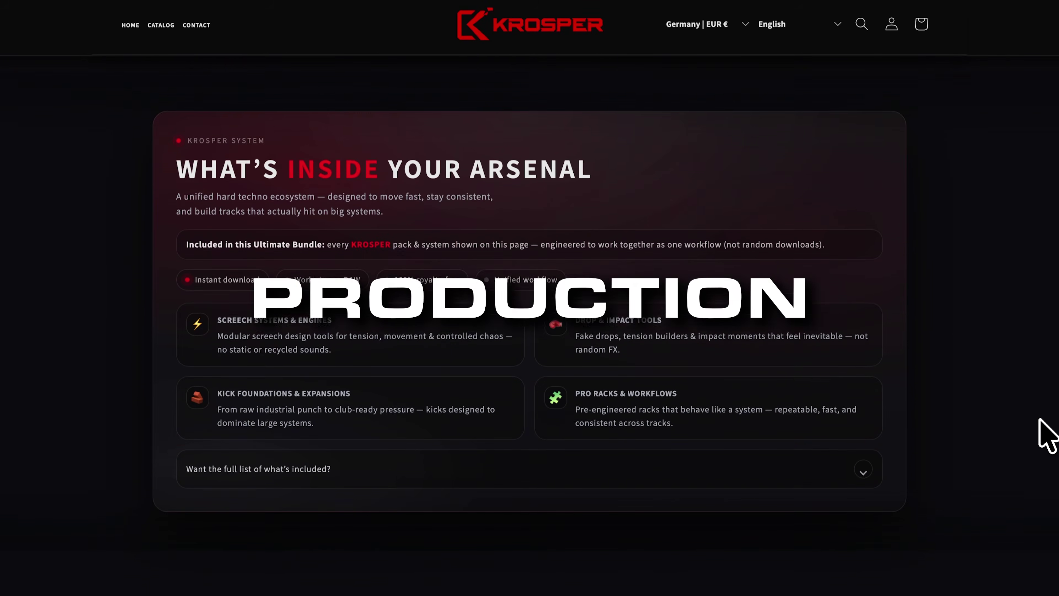
scroll(1039, 420, "down", 14)
scroll(1039, 419, "down", 12)
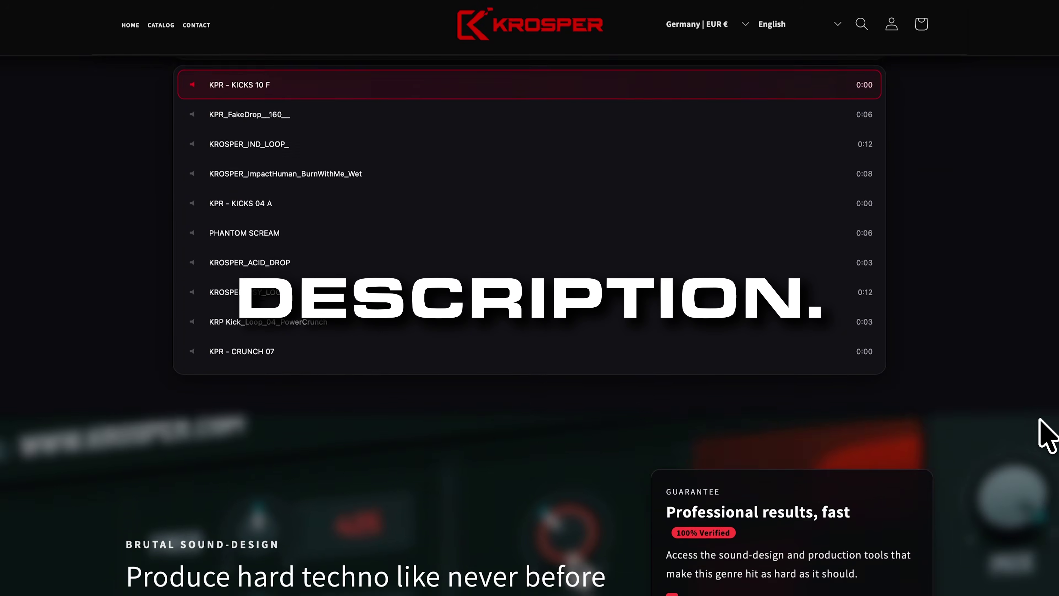